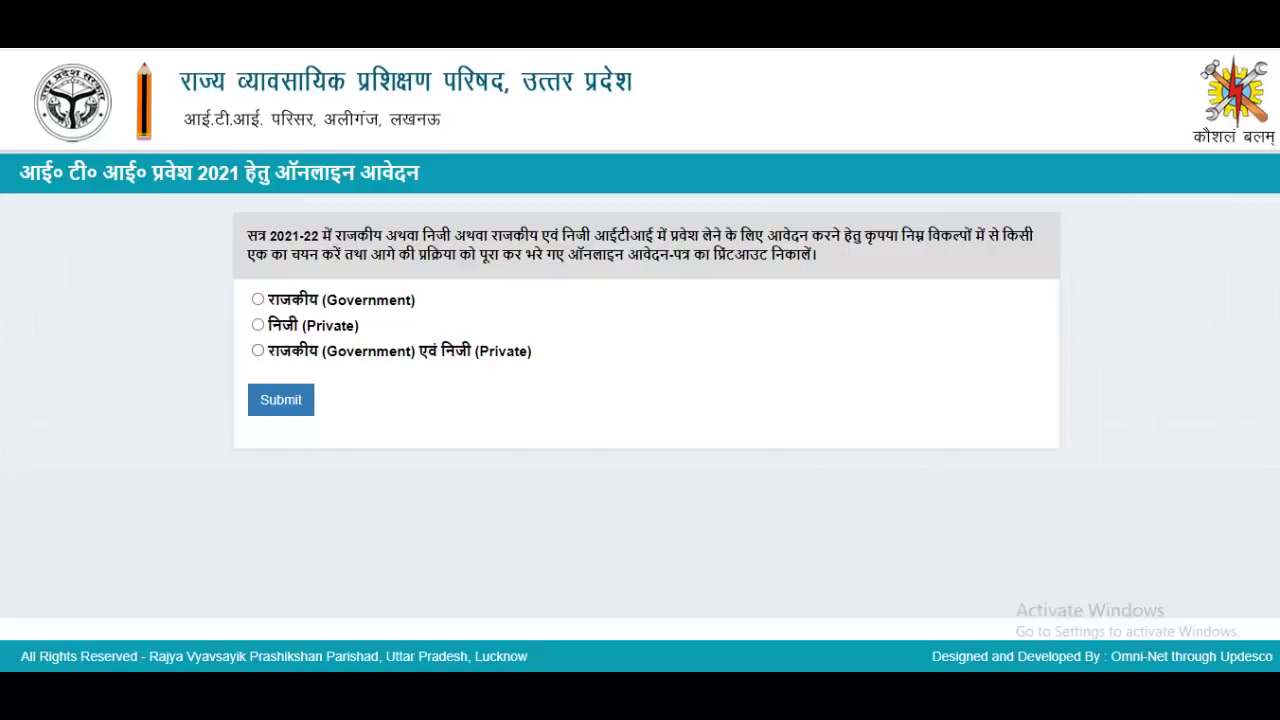
# Apply for both Government and Private ITIs and submit that admission type
pyautogui.click(258, 350)
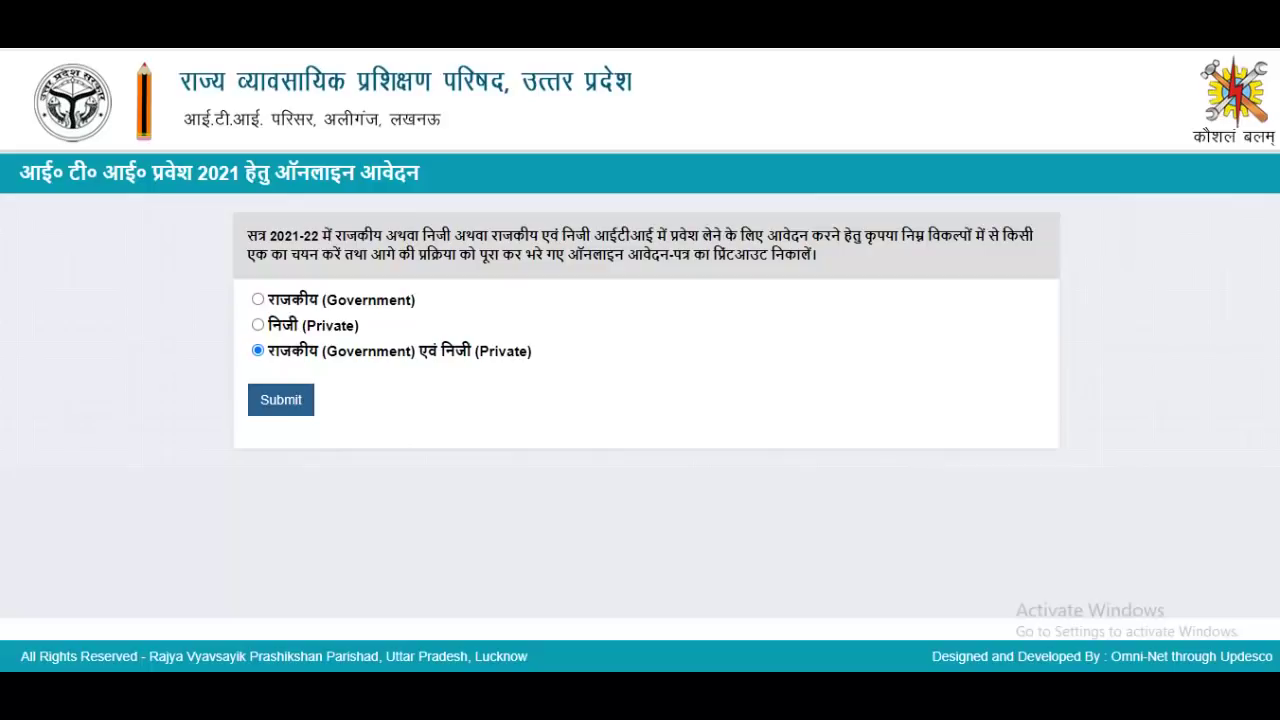
pyautogui.click(281, 400)
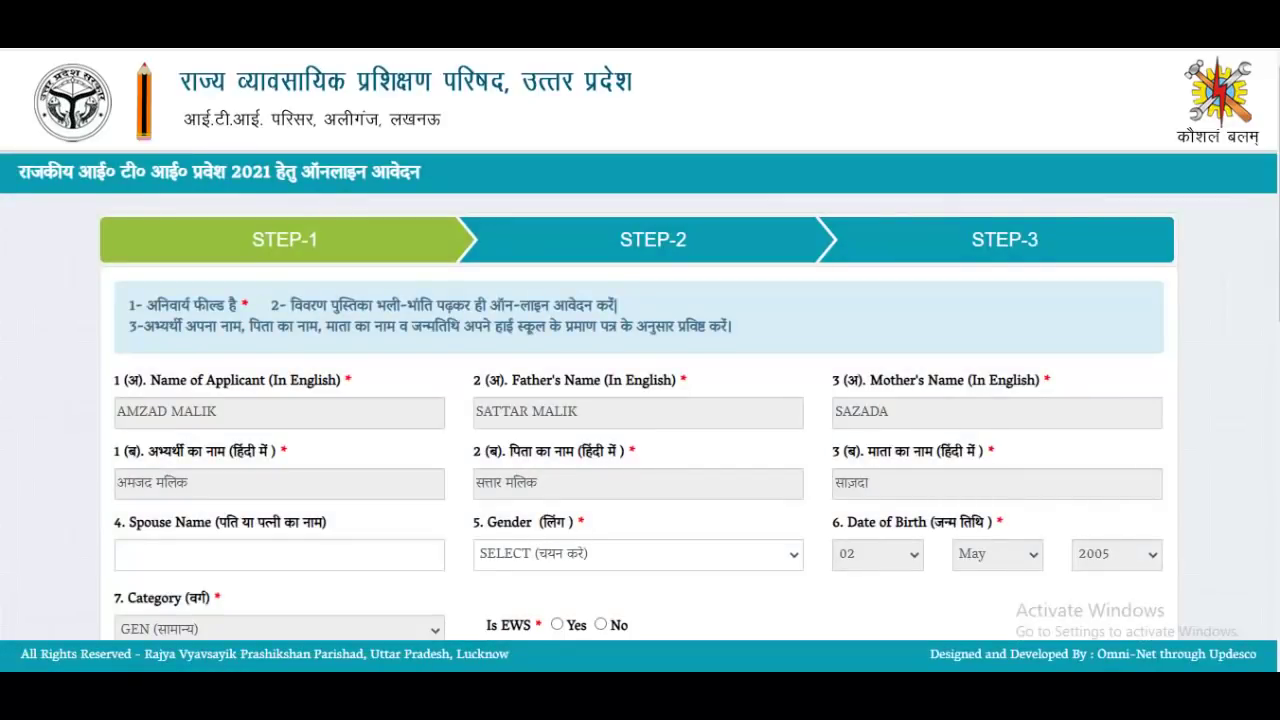
# Leave Spouse Name empty and choose Male as the applicant's Gender
pyautogui.click(279, 555)
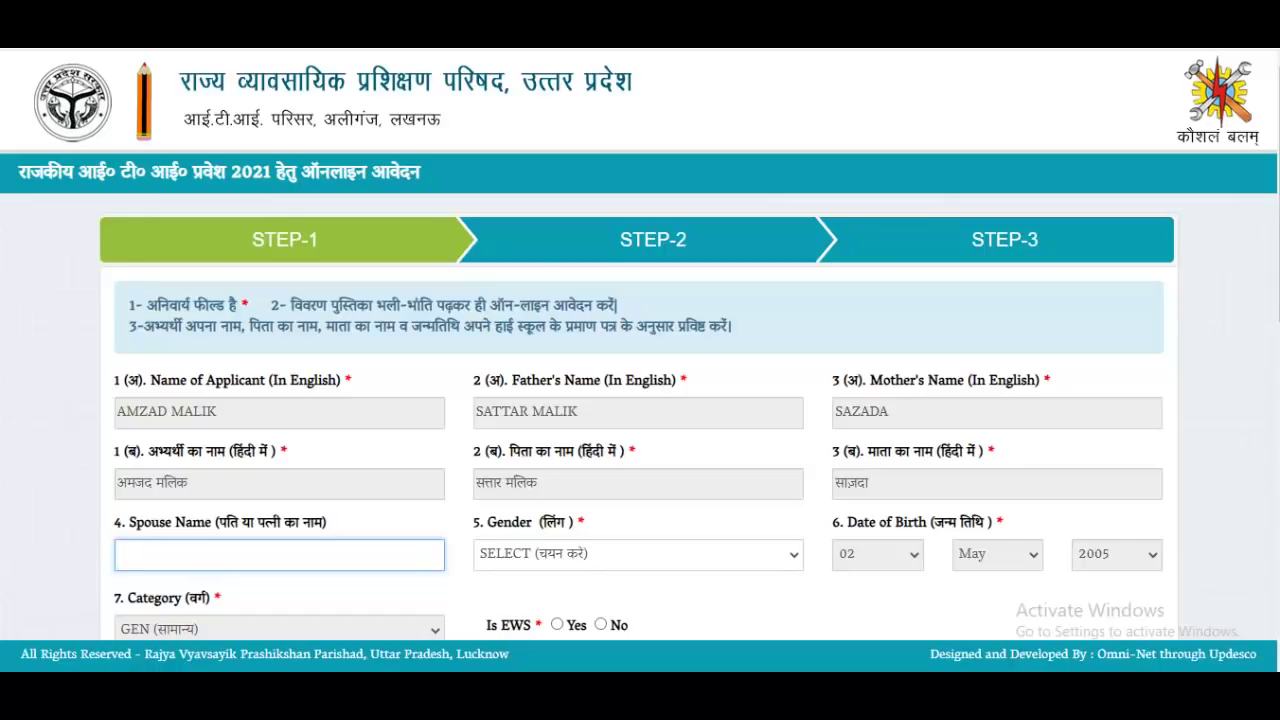
pyautogui.click(638, 555)
pyautogui.press('Return')
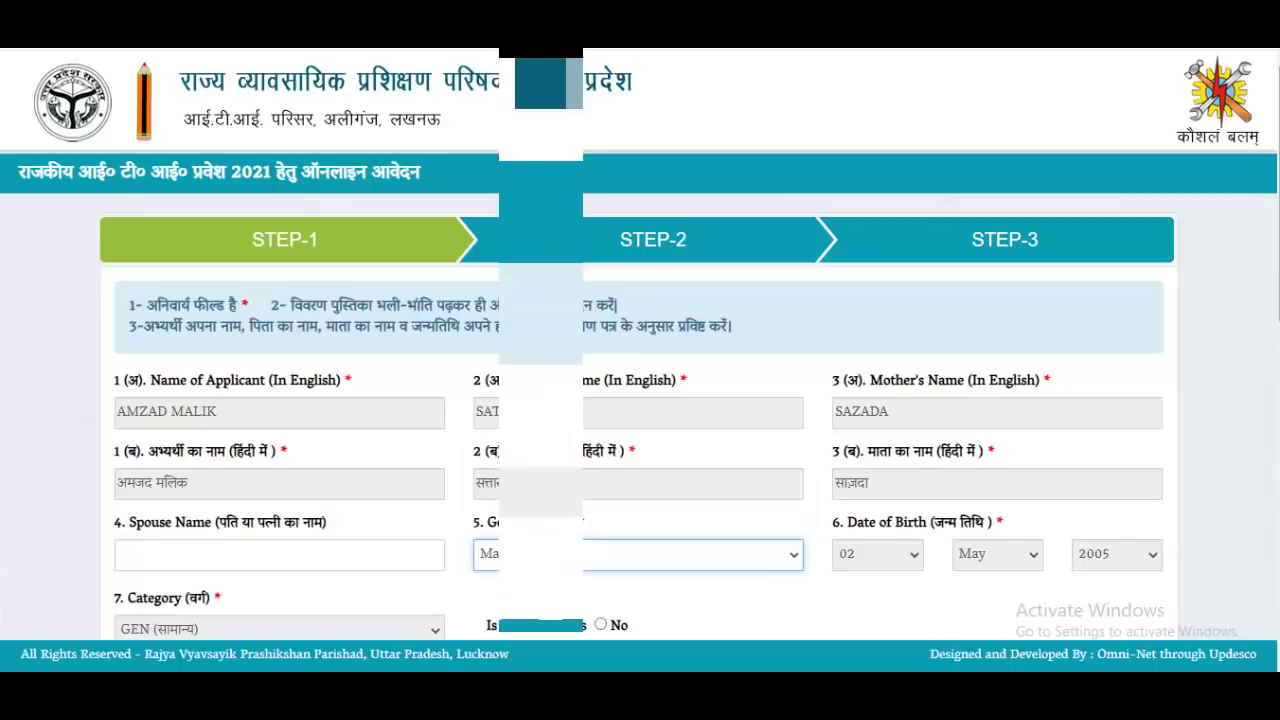
pyautogui.scroll(-5, 640, 344)
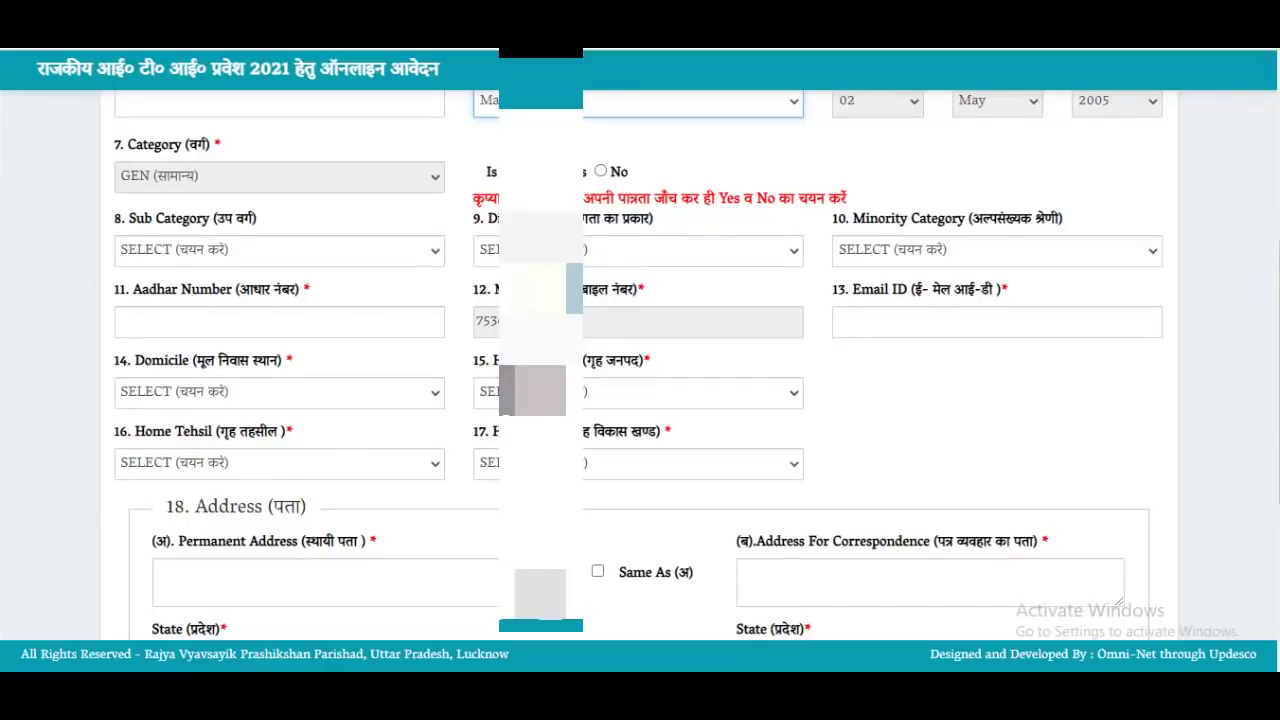
# Mark EWS as No, leave Sub Category and Disability at SELECT, and set Minority Category to Muslim
pyautogui.click(600, 171)
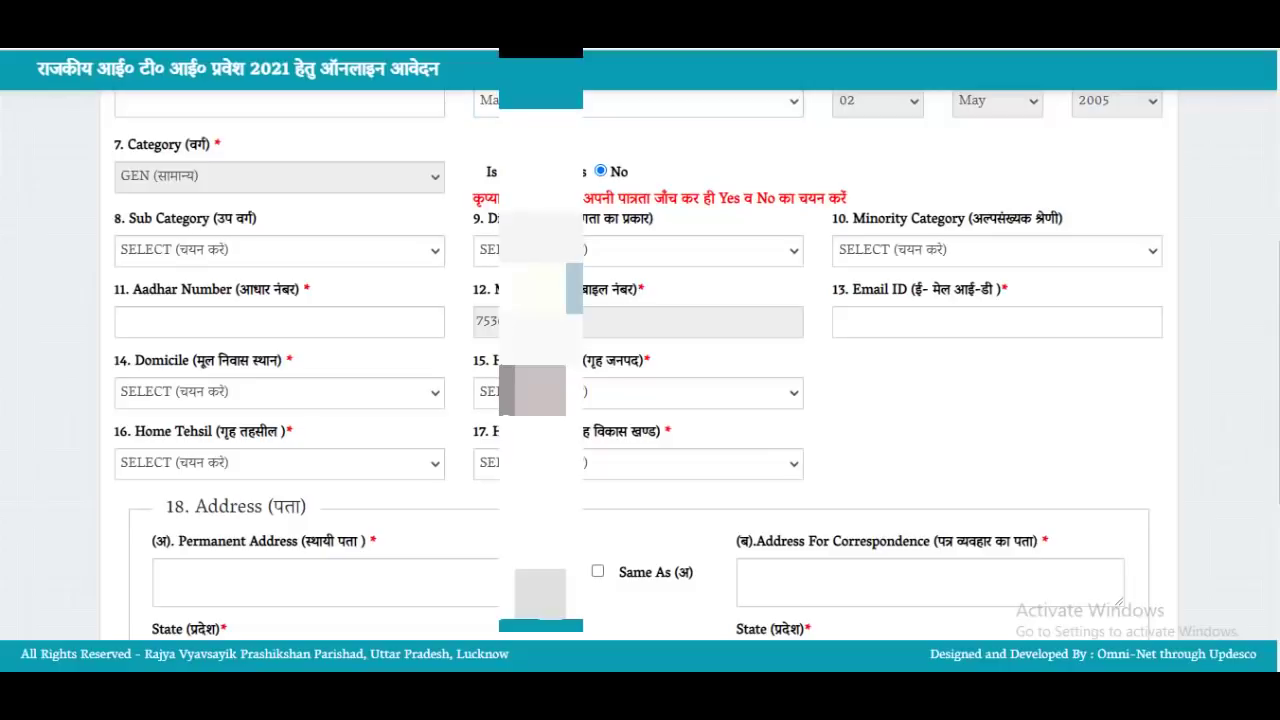
pyautogui.click(279, 250)
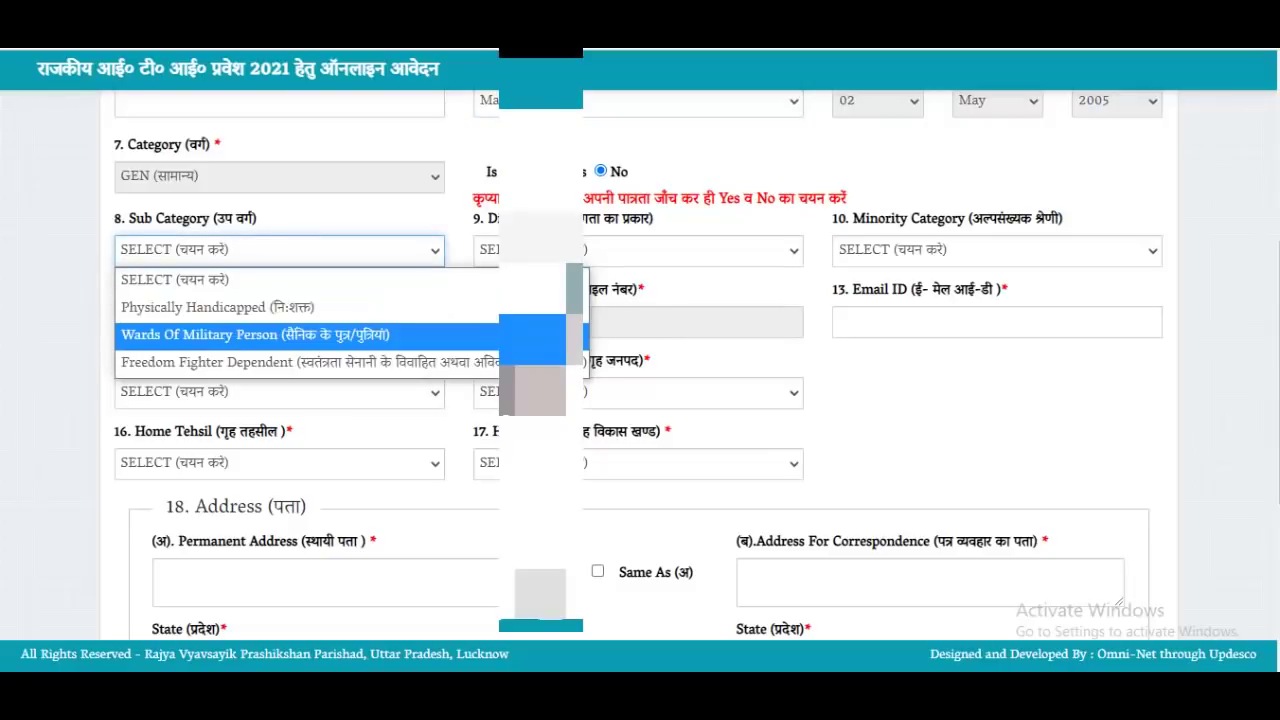
pyautogui.click(175, 279)
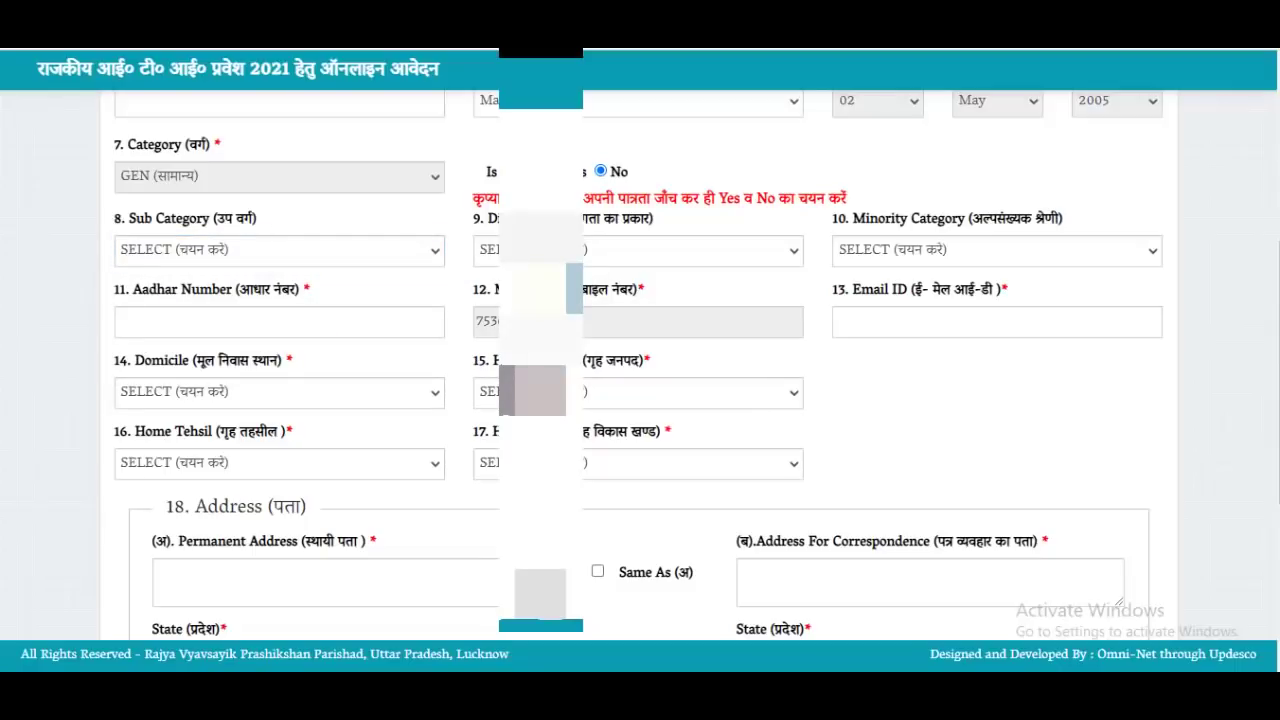
pyautogui.click(638, 251)
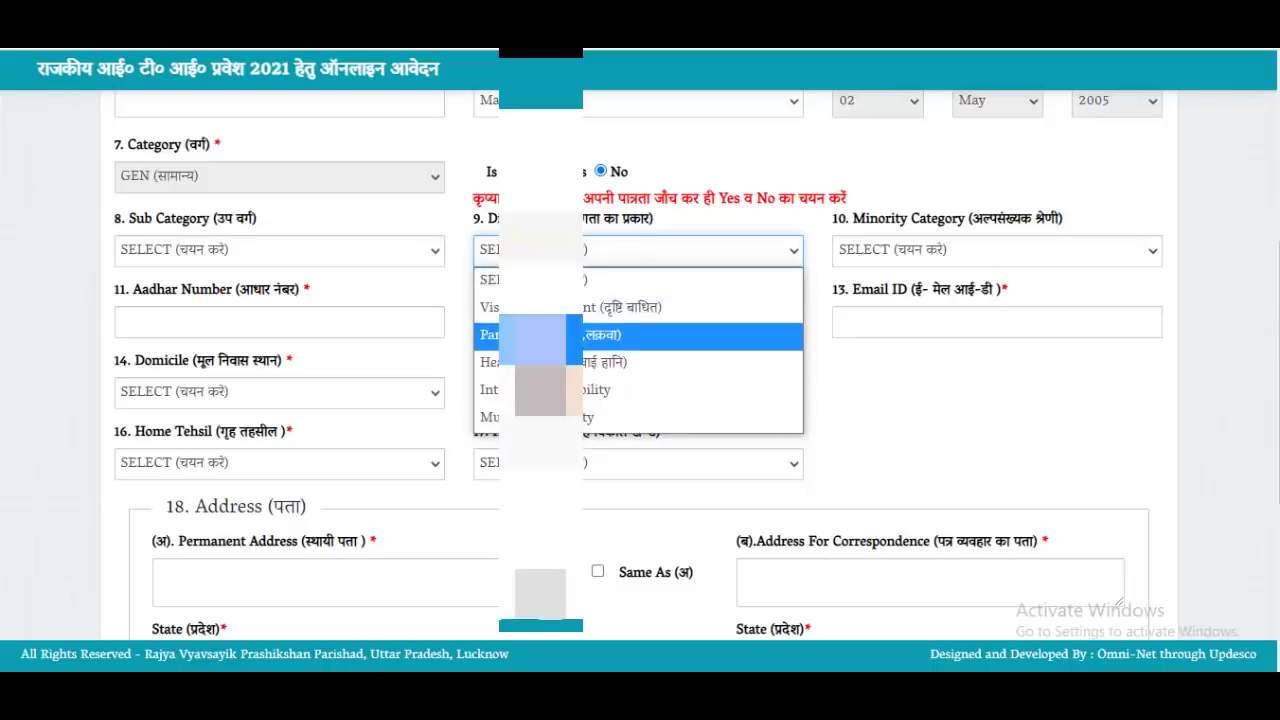
pyautogui.click(590, 279)
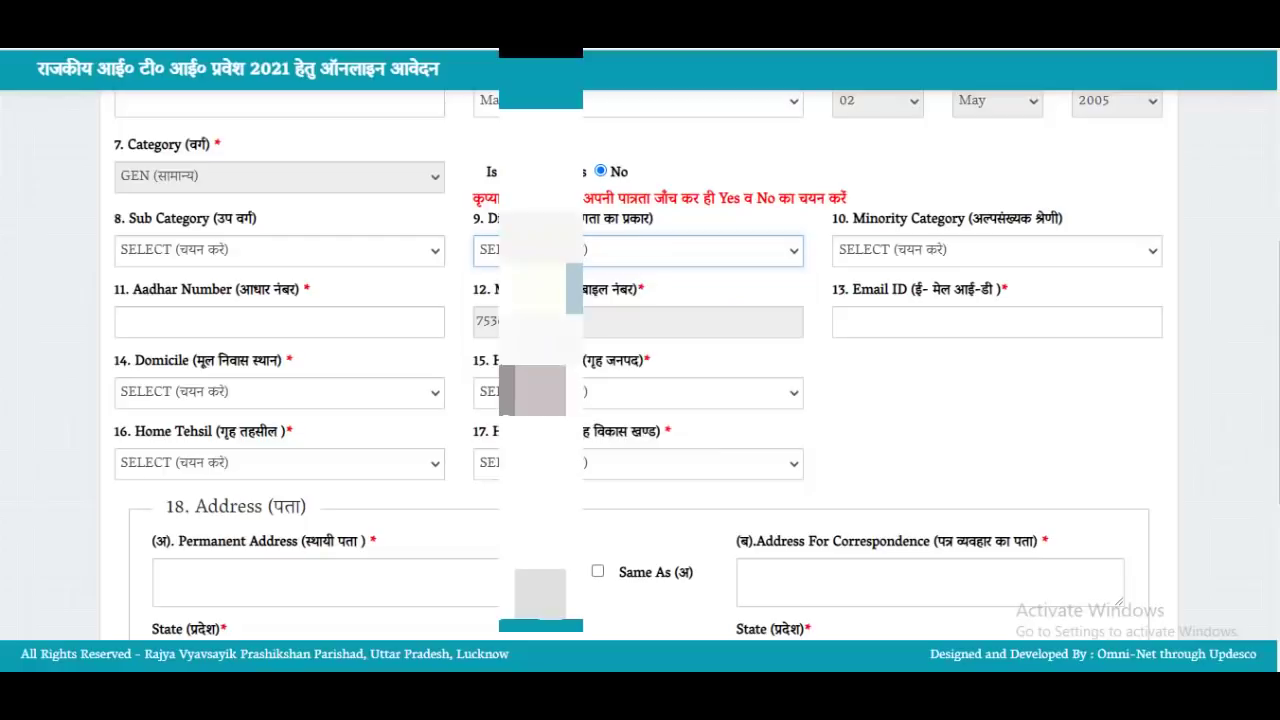
pyautogui.click(996, 250)
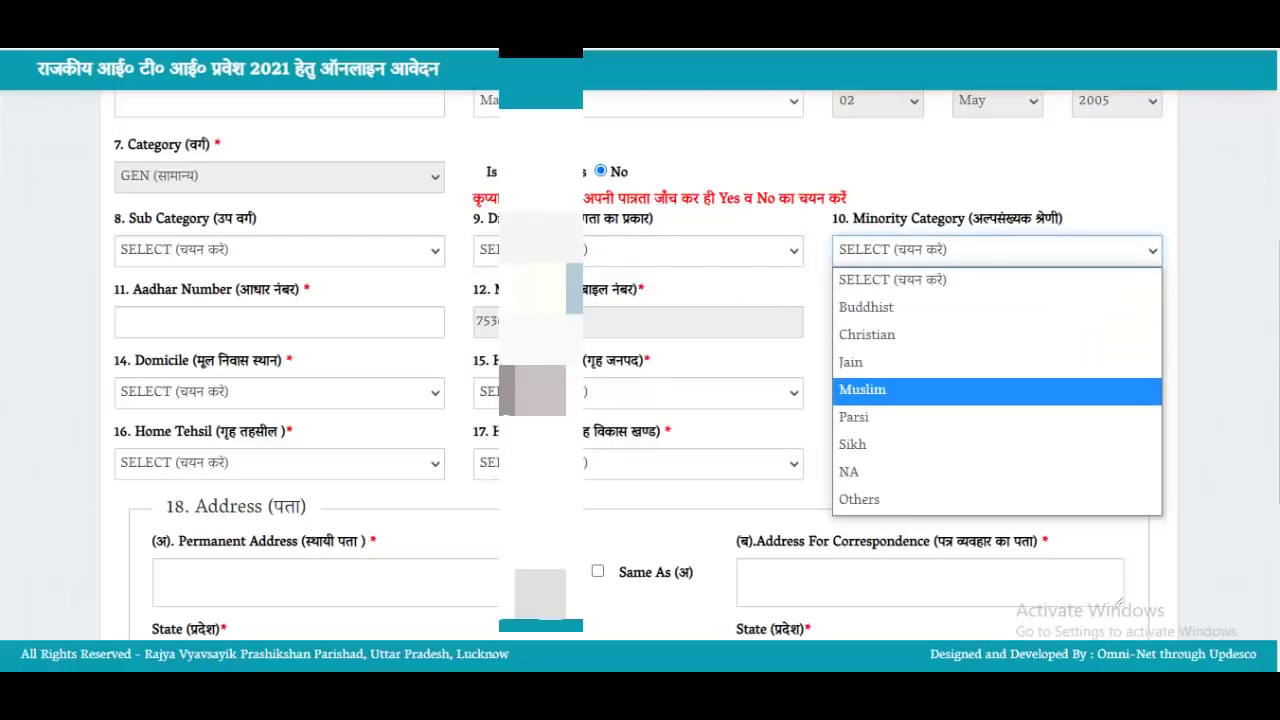
pyautogui.click(862, 389)
# Enter the applicant's Aadhaar number
pyautogui.click(279, 321)
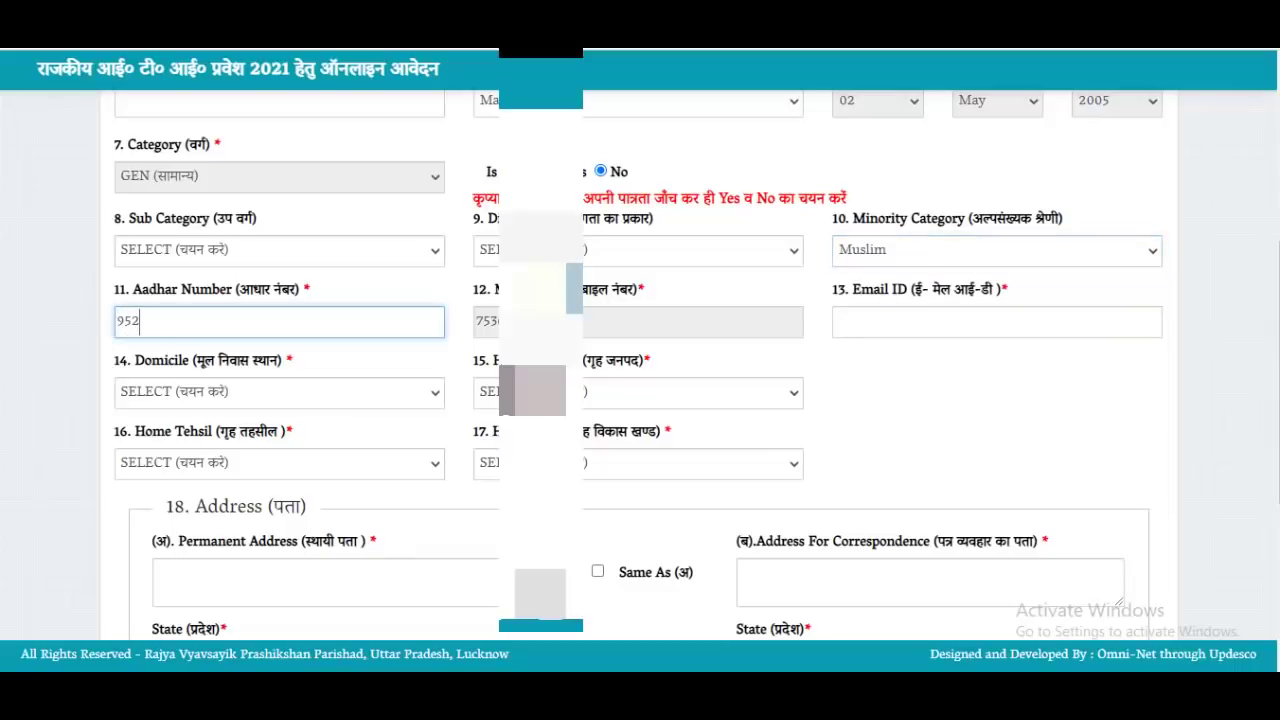
pyautogui.press('Tab')
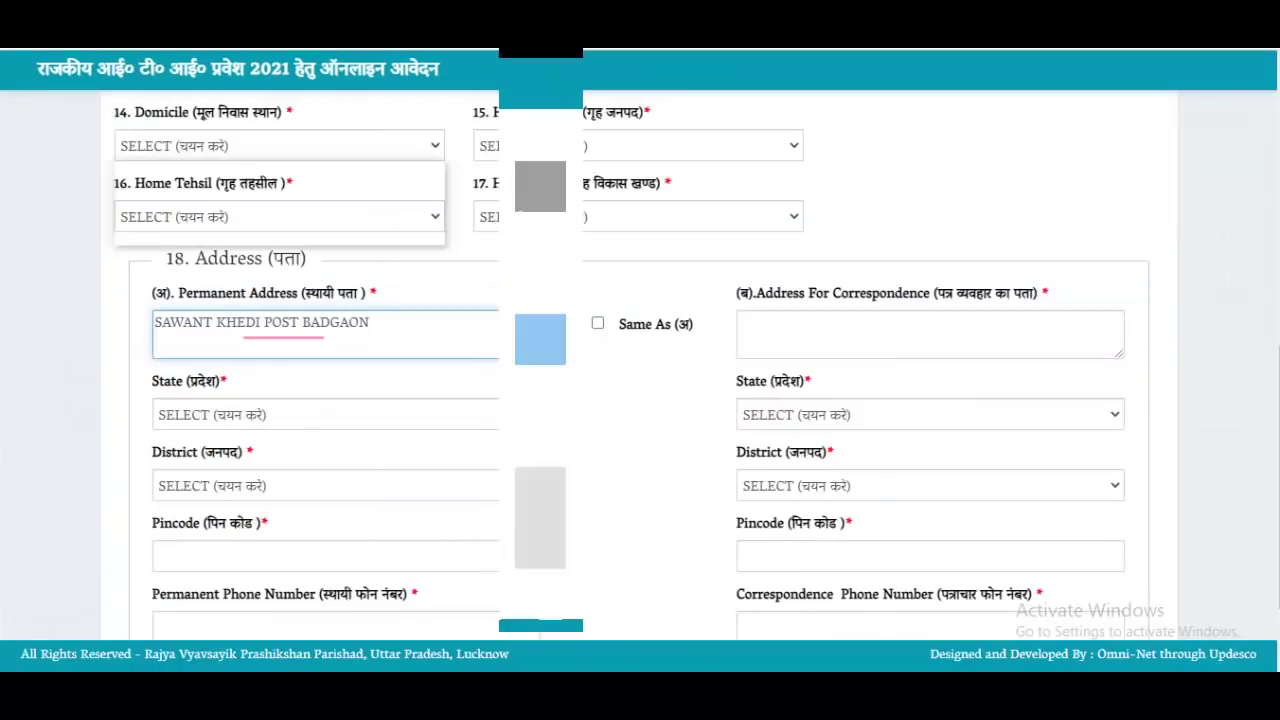
# Set Domicile to Uttar Pradesh and Home District to Saharanpur
pyautogui.click(279, 146)
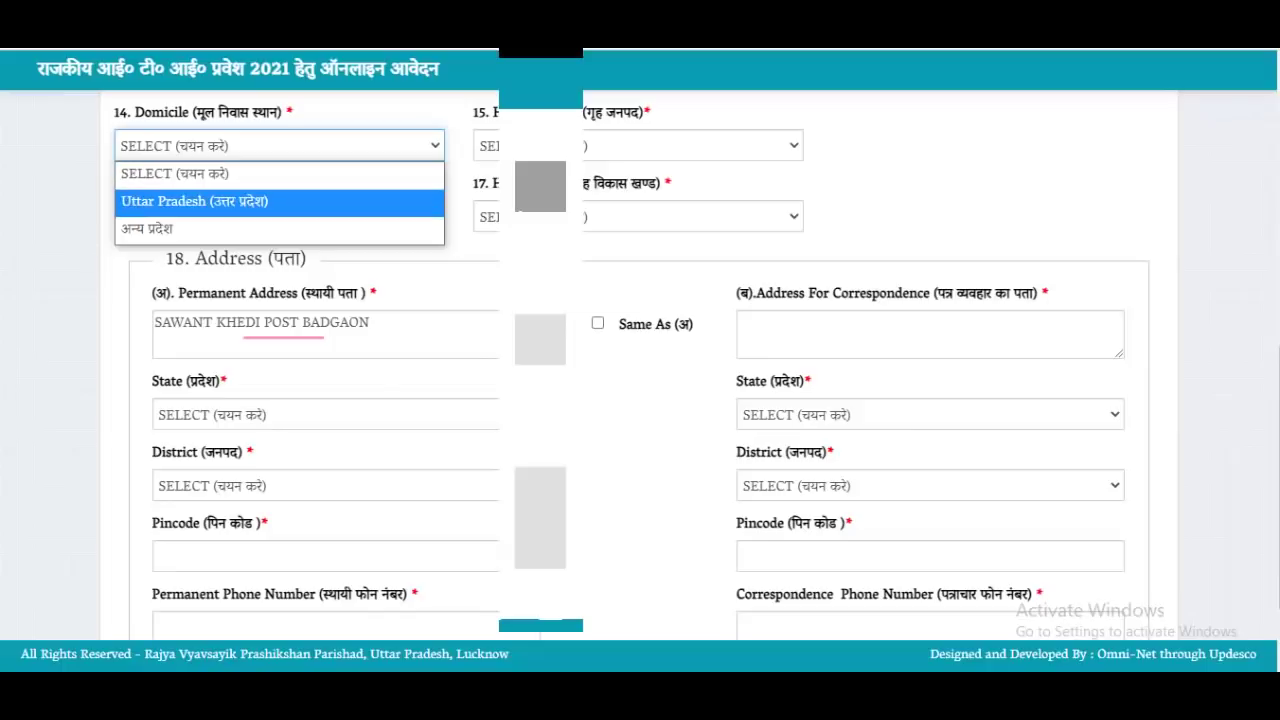
pyautogui.press('Return')
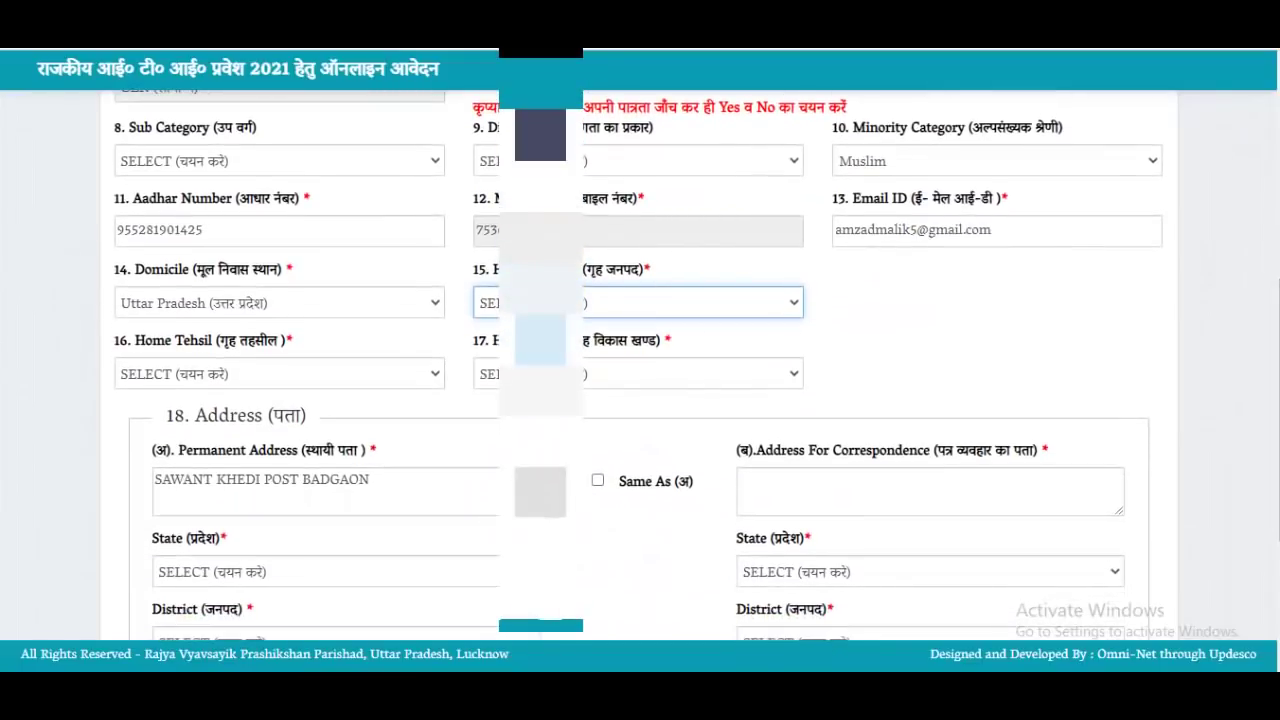
pyautogui.hotkey('alt', 'Down')
pyautogui.press('s')
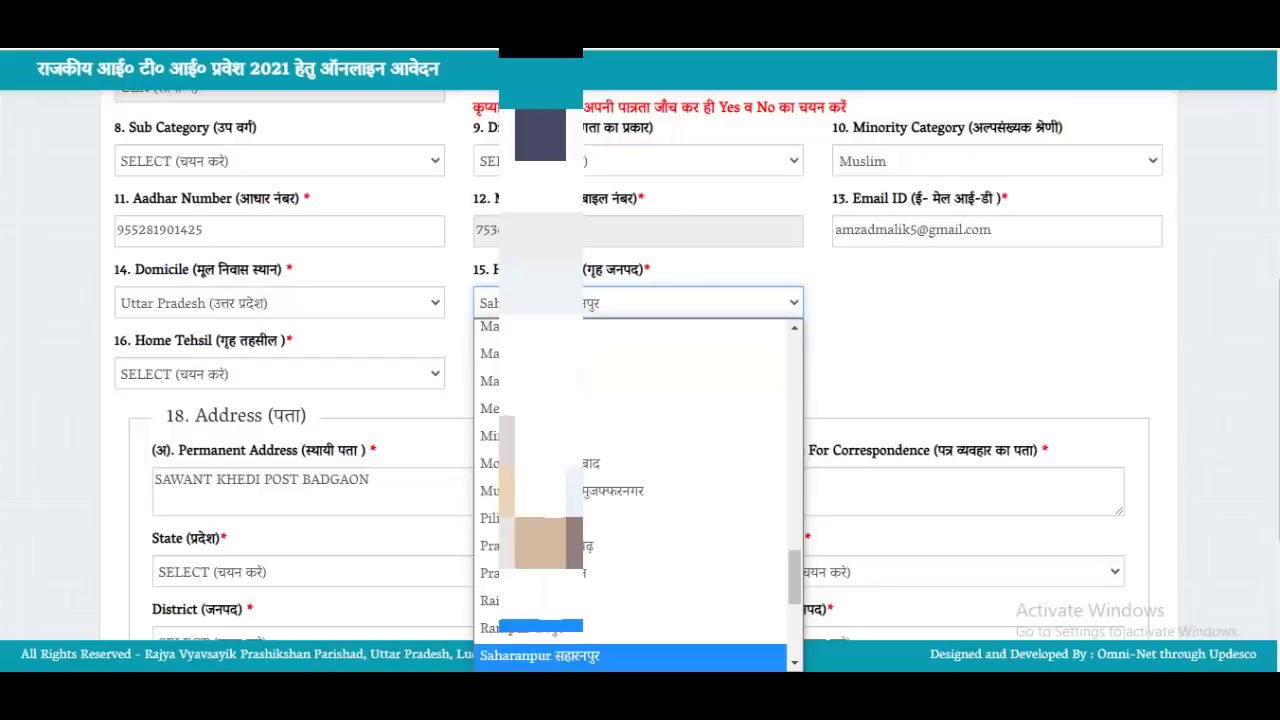
pyautogui.scroll(-2, 638, 443)
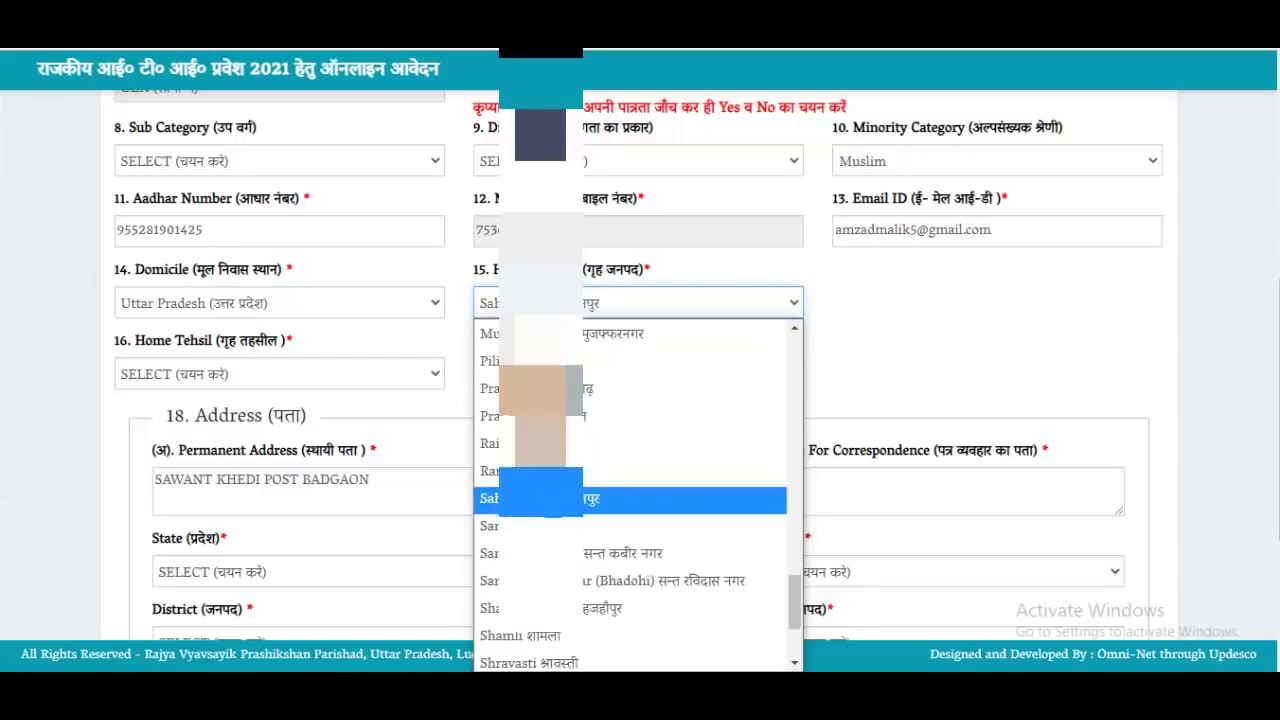
pyautogui.scroll(-2, 638, 490)
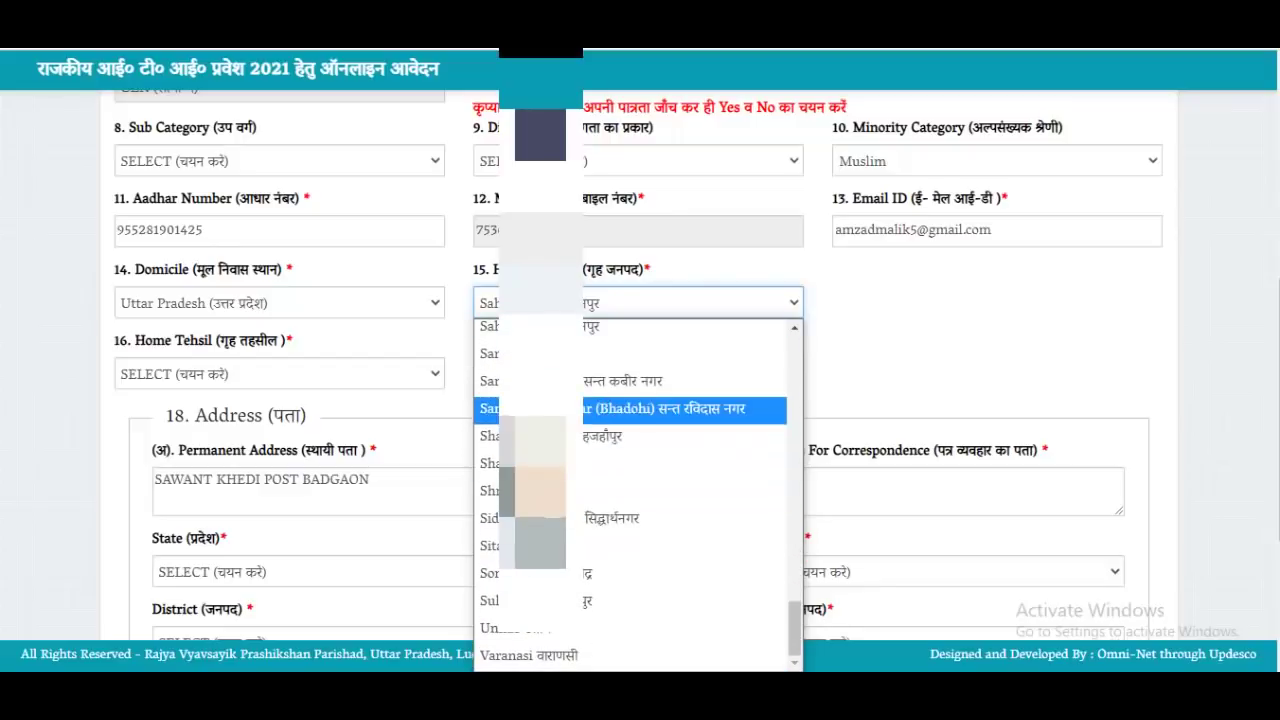
pyautogui.press('Return')
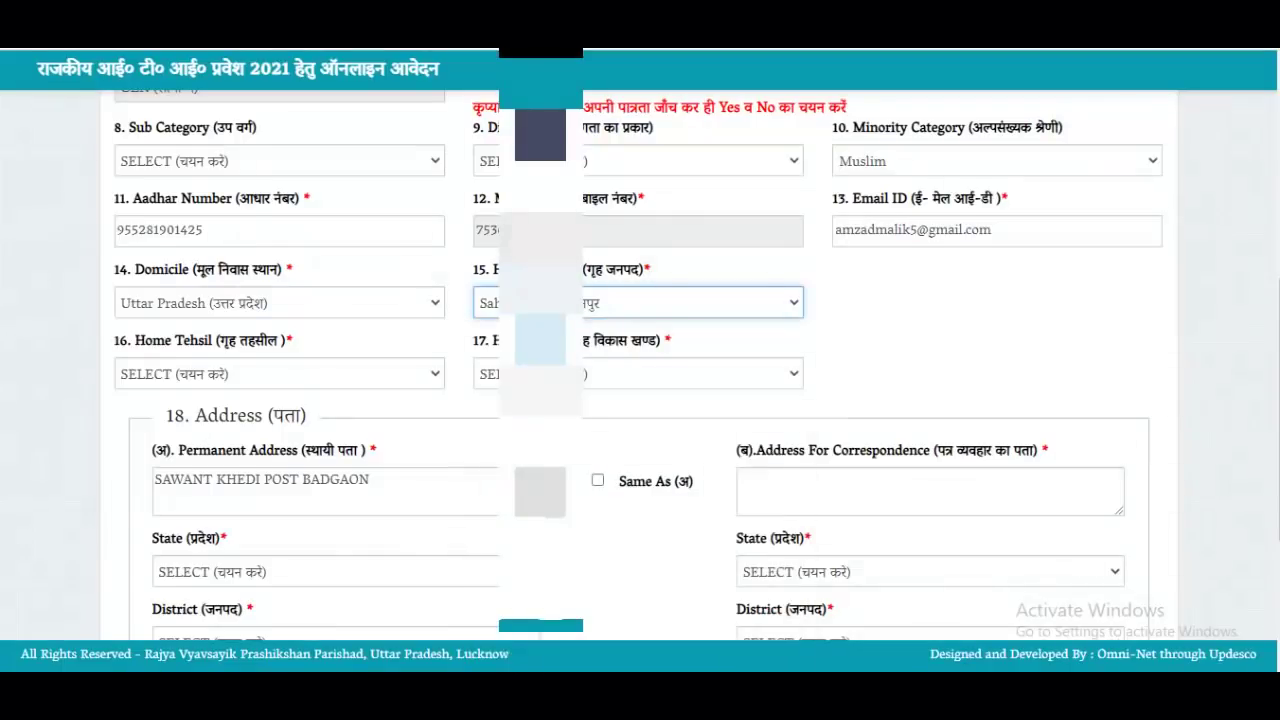
# Set Home Tehsil to Rampur Maniharan and Home Block to NANAUTA
pyautogui.click(279, 374)
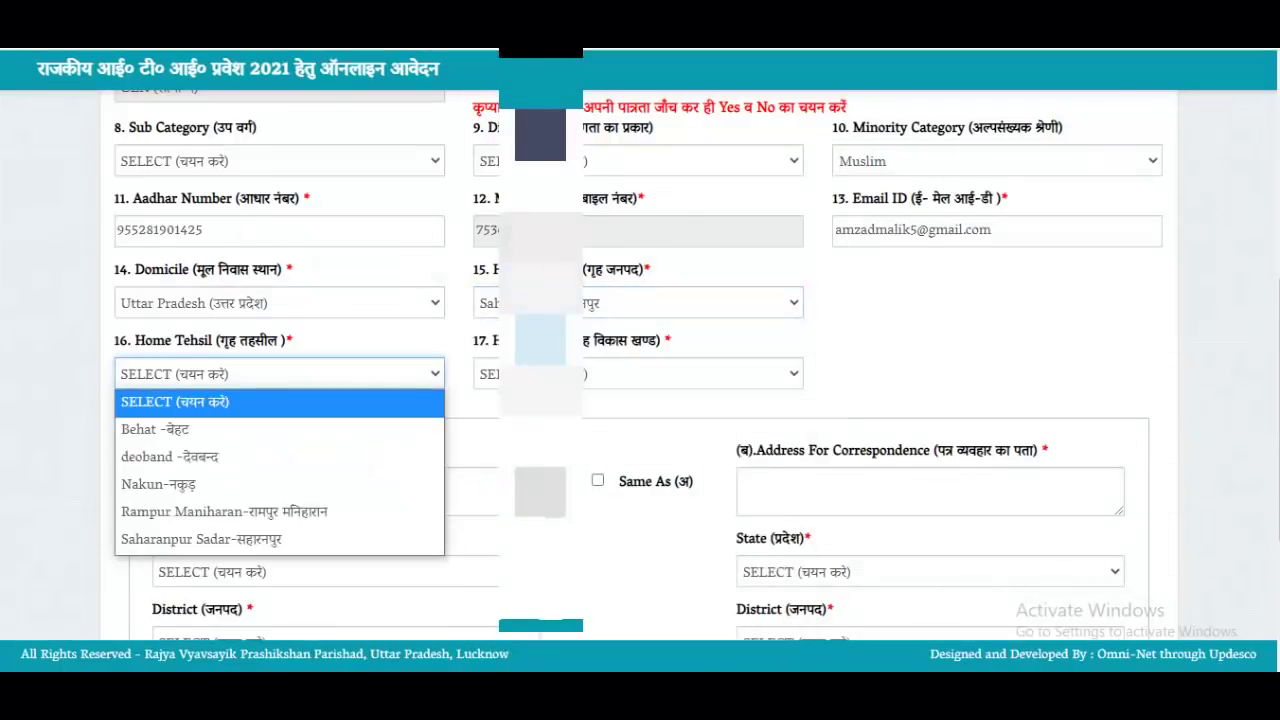
pyautogui.press('Down')
pyautogui.press('Down')
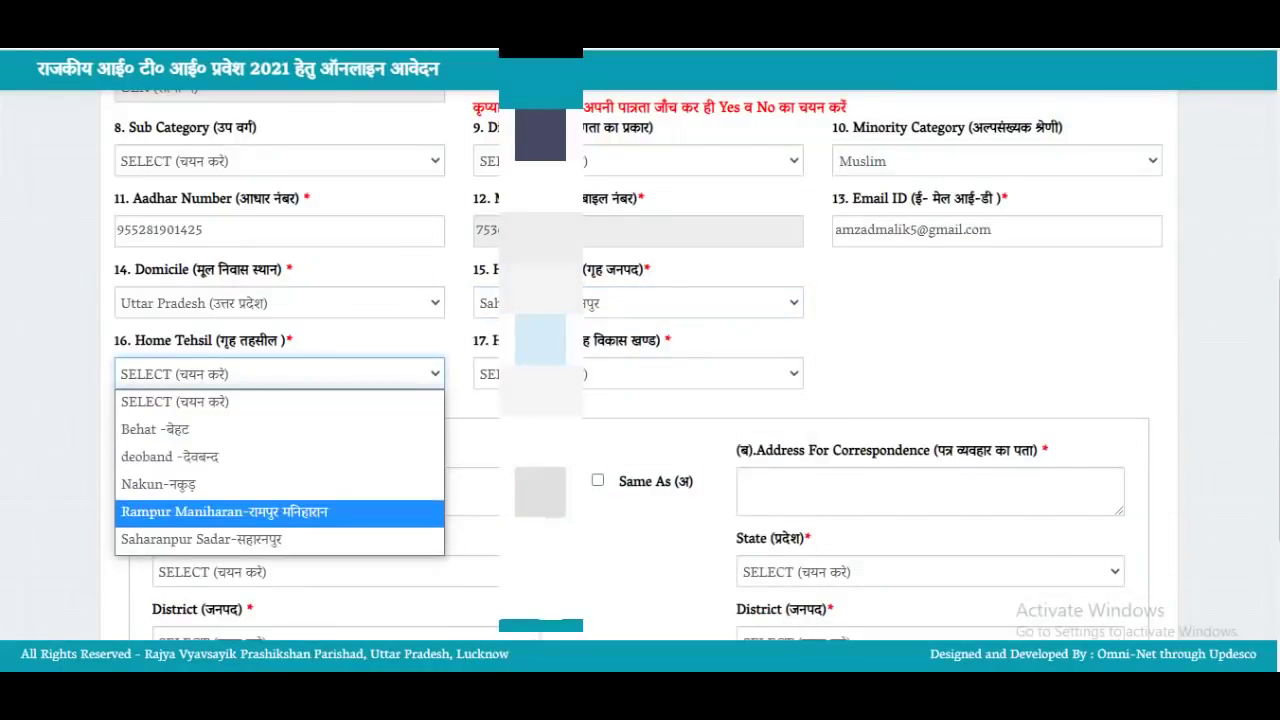
pyautogui.press('Return')
pyautogui.click(638, 374)
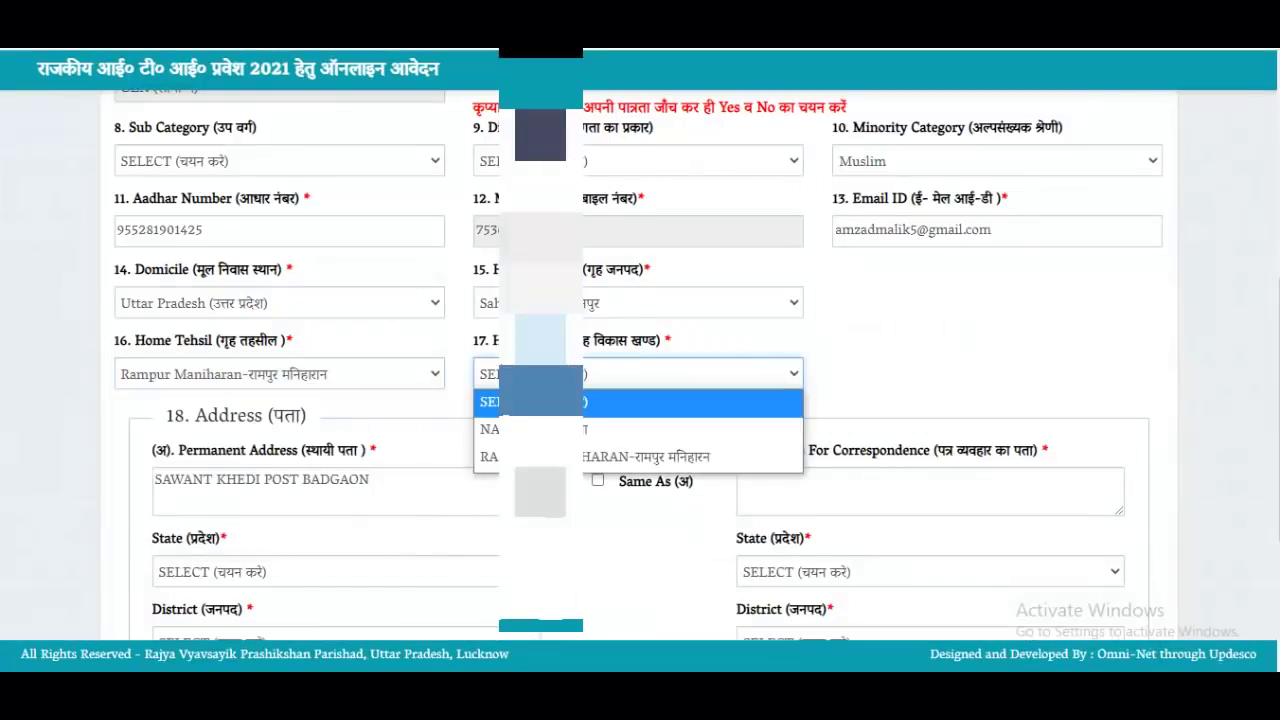
pyautogui.press('Return')
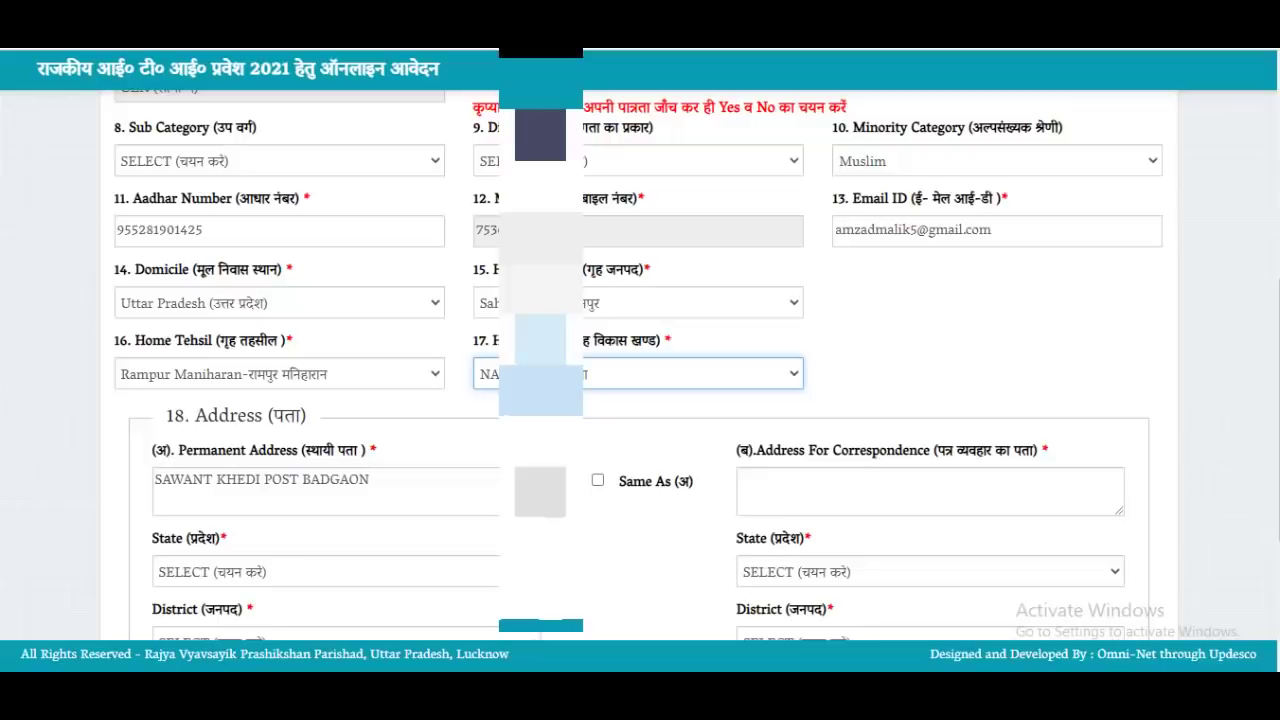
pyautogui.scroll(-1, 640, 365)
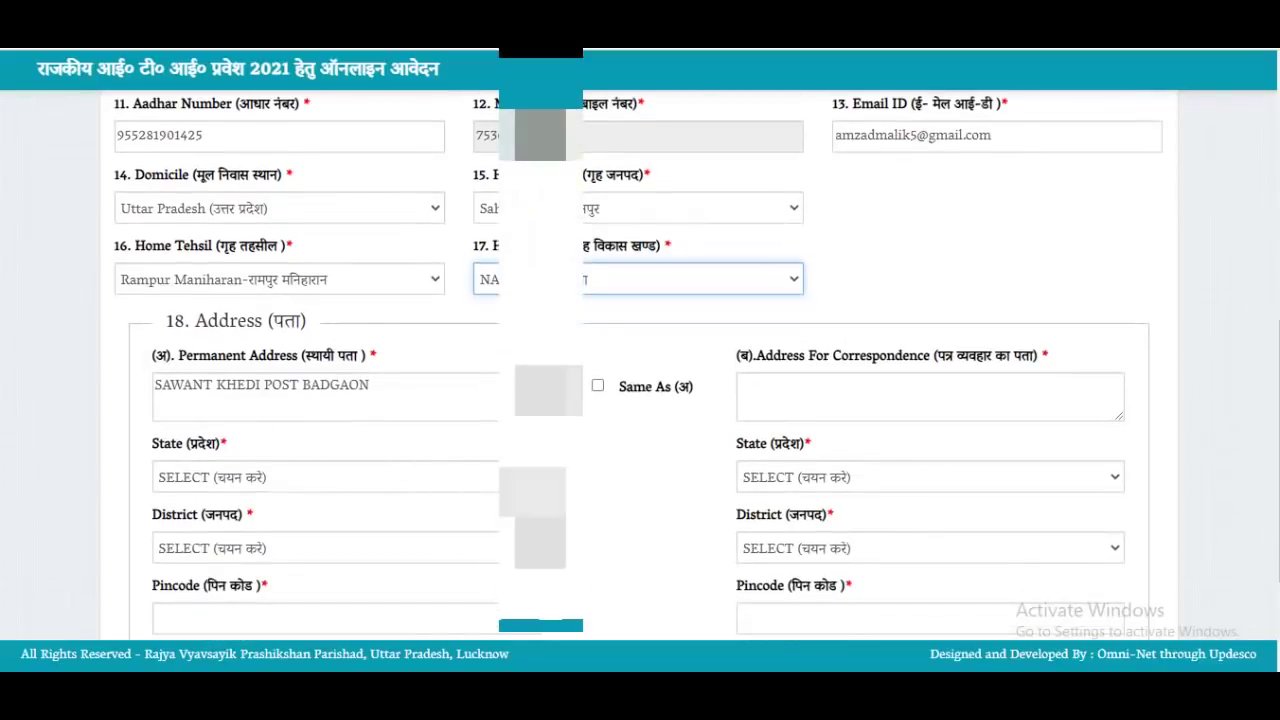
# Set the permanent address state to UTTAR PRADESH and district to Saharanpur
pyautogui.scroll(-1, 640, 365)
pyautogui.click(372, 291)
pyautogui.click(326, 383)
pyautogui.scroll(-5, 326, 295)
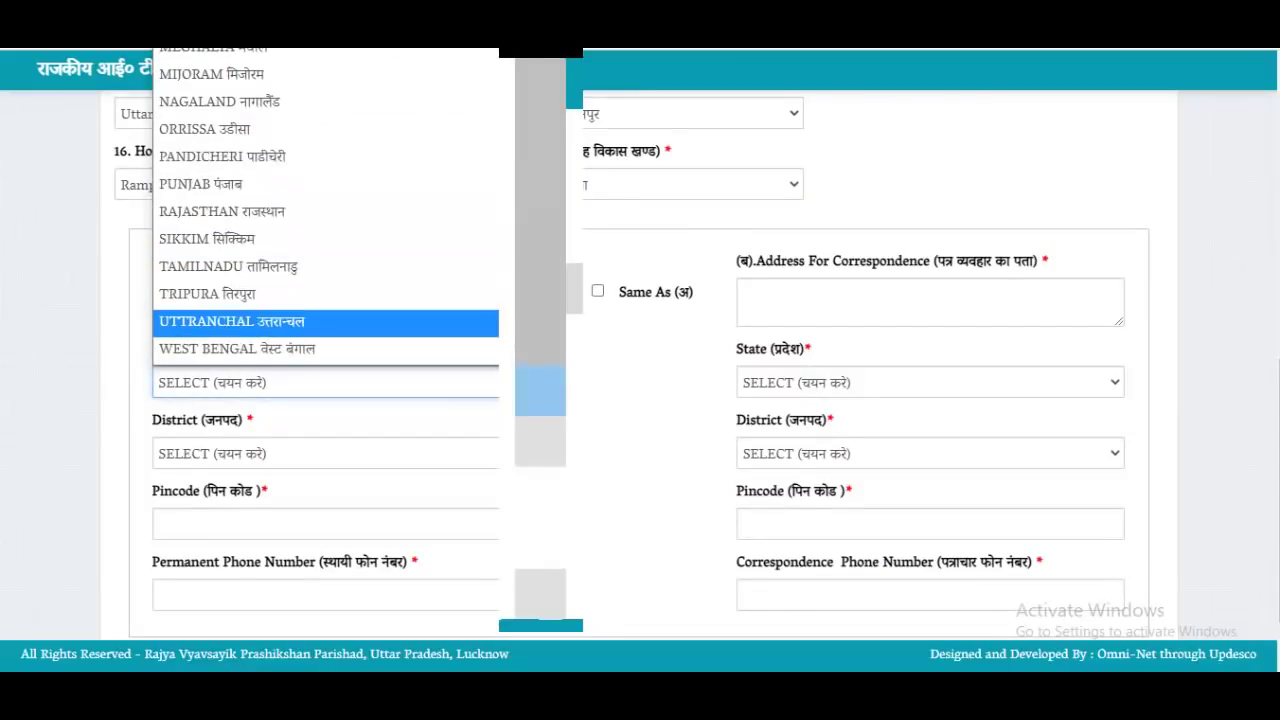
pyautogui.click(326, 349)
pyautogui.click(326, 453)
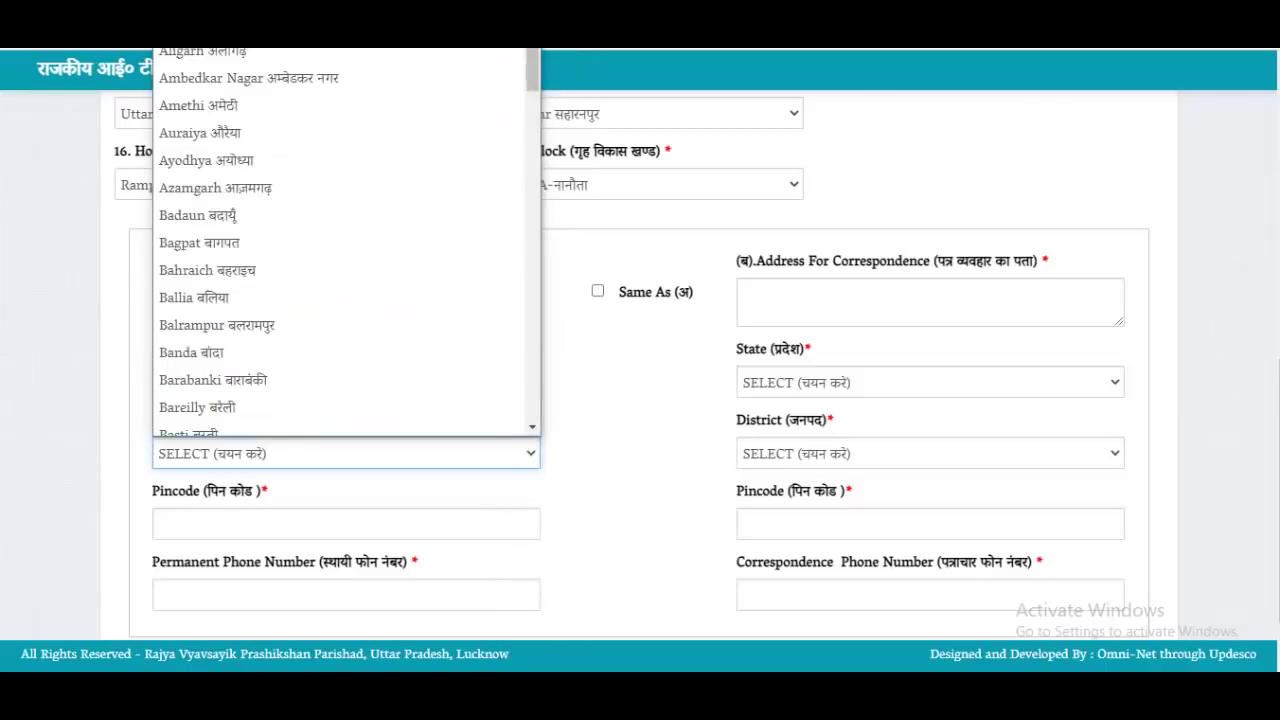
pyautogui.press('s')
pyautogui.press('Down')
pyautogui.press('Down')
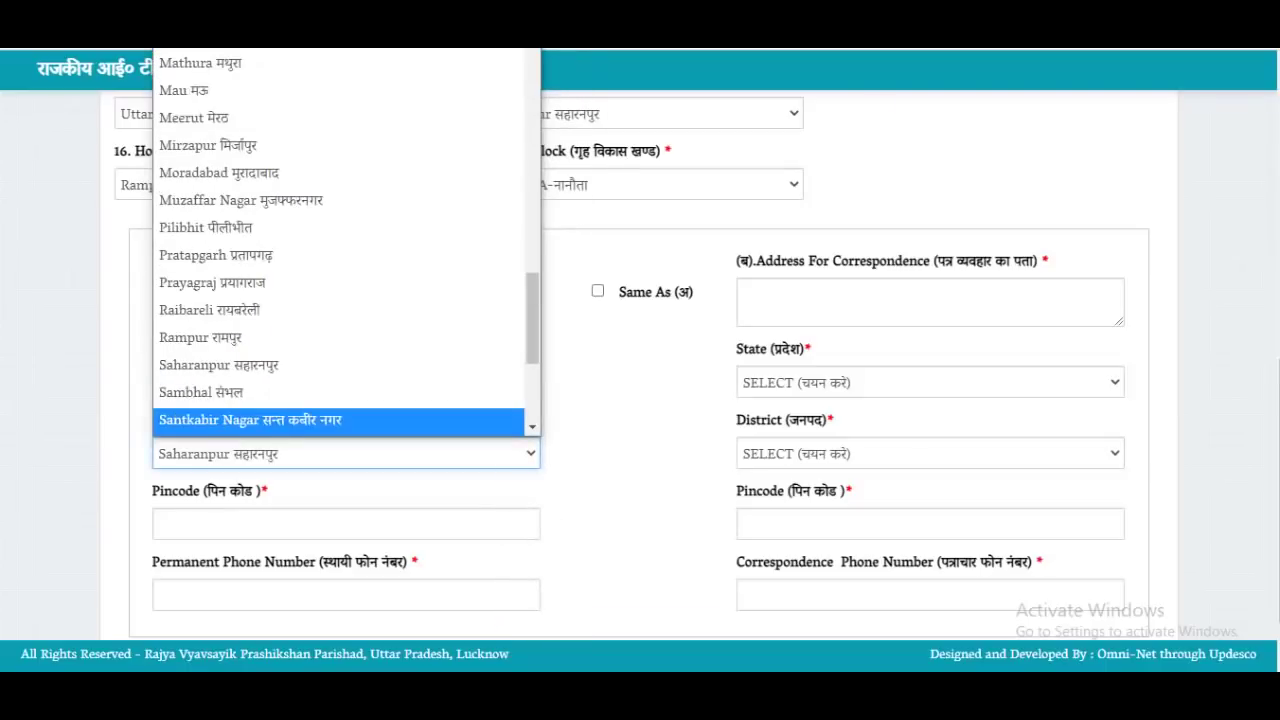
pyautogui.press('Up')
pyautogui.press('Up')
pyautogui.press('Return')
# Enter permanent pincode 247001, copy the address to correspondence, and save to Step-2
pyautogui.click(345, 523)
pyautogui.write('247001')
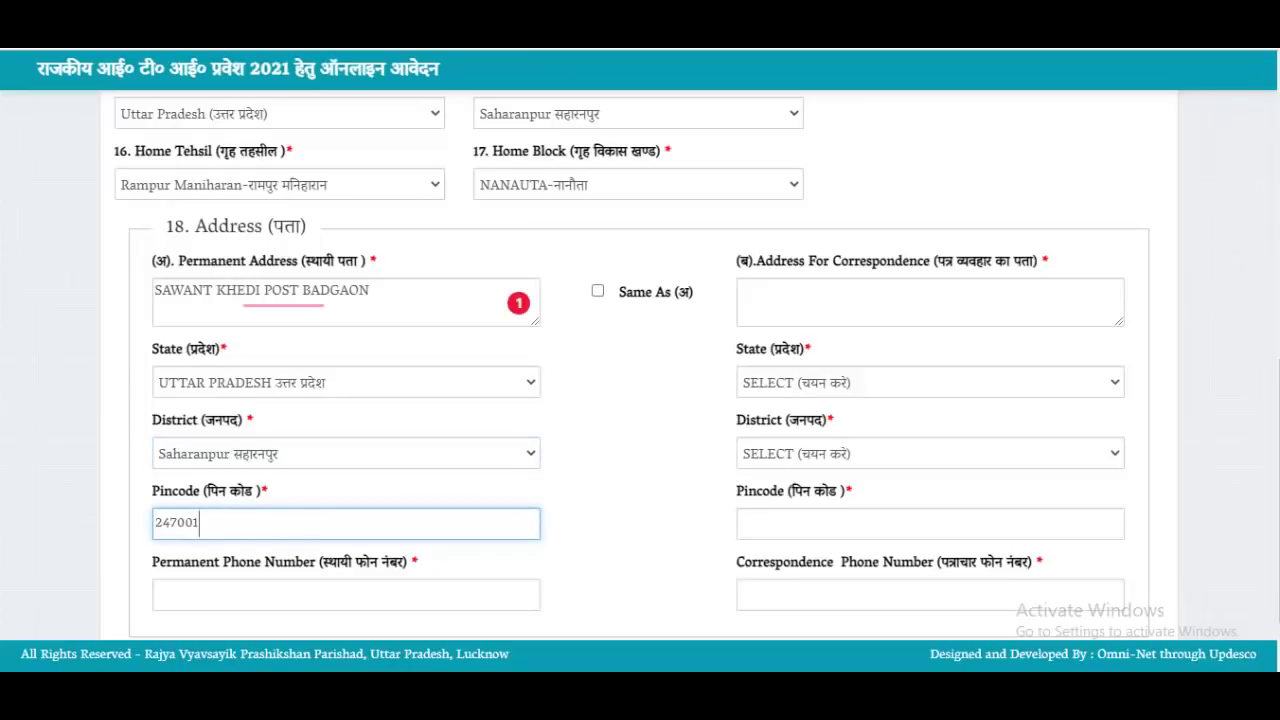
pyautogui.scroll(-1, 640, 360)
pyautogui.press('Tab')
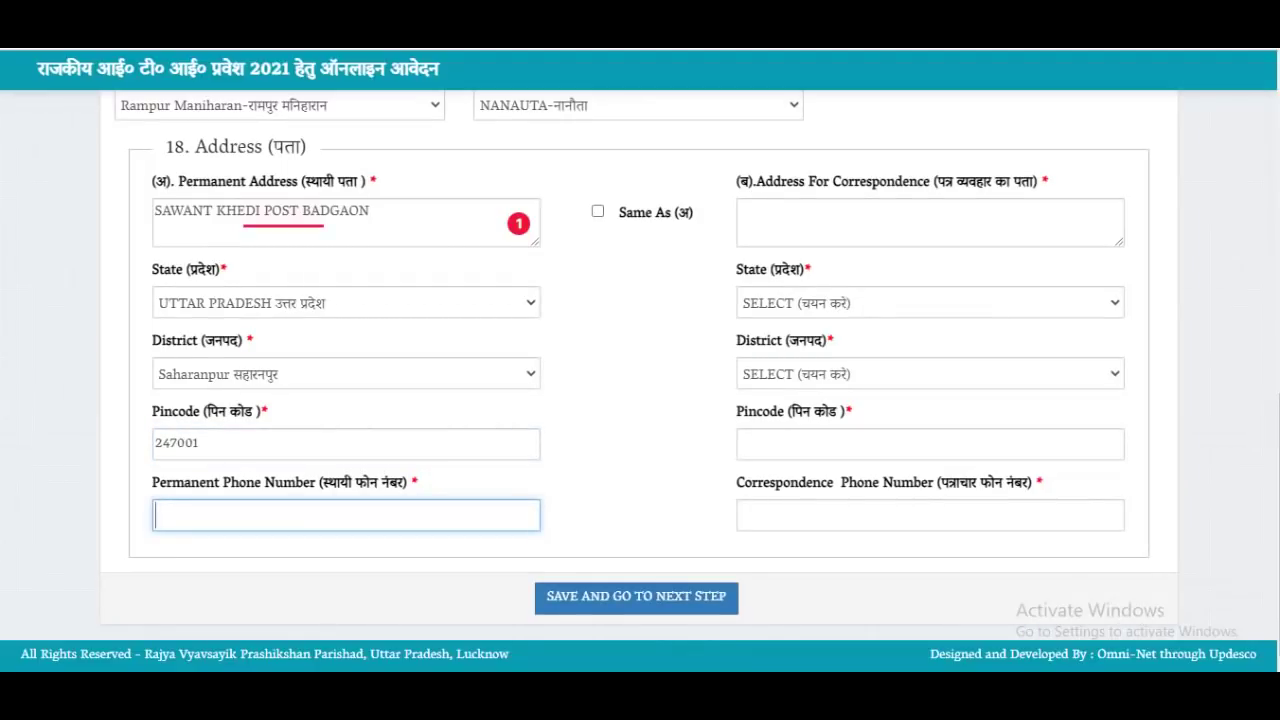
pyautogui.moveTo(848, 183); pyautogui.dragTo(917, 183)
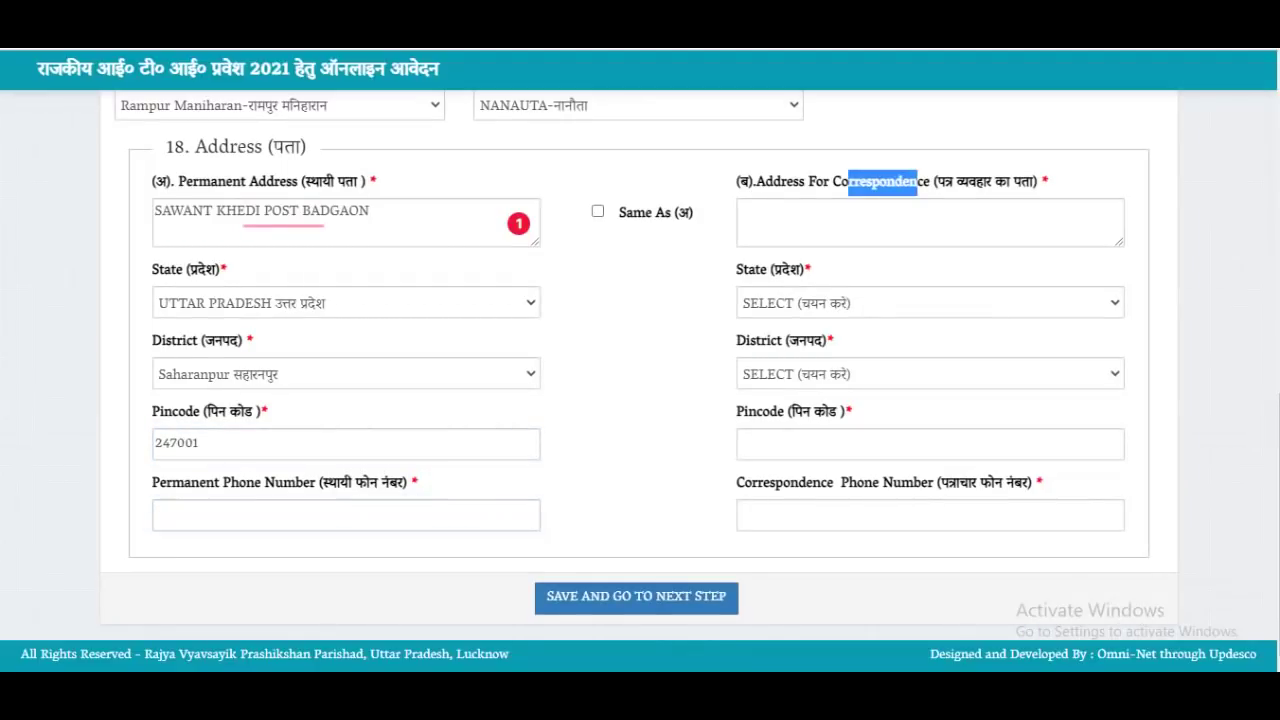
pyautogui.click(598, 211)
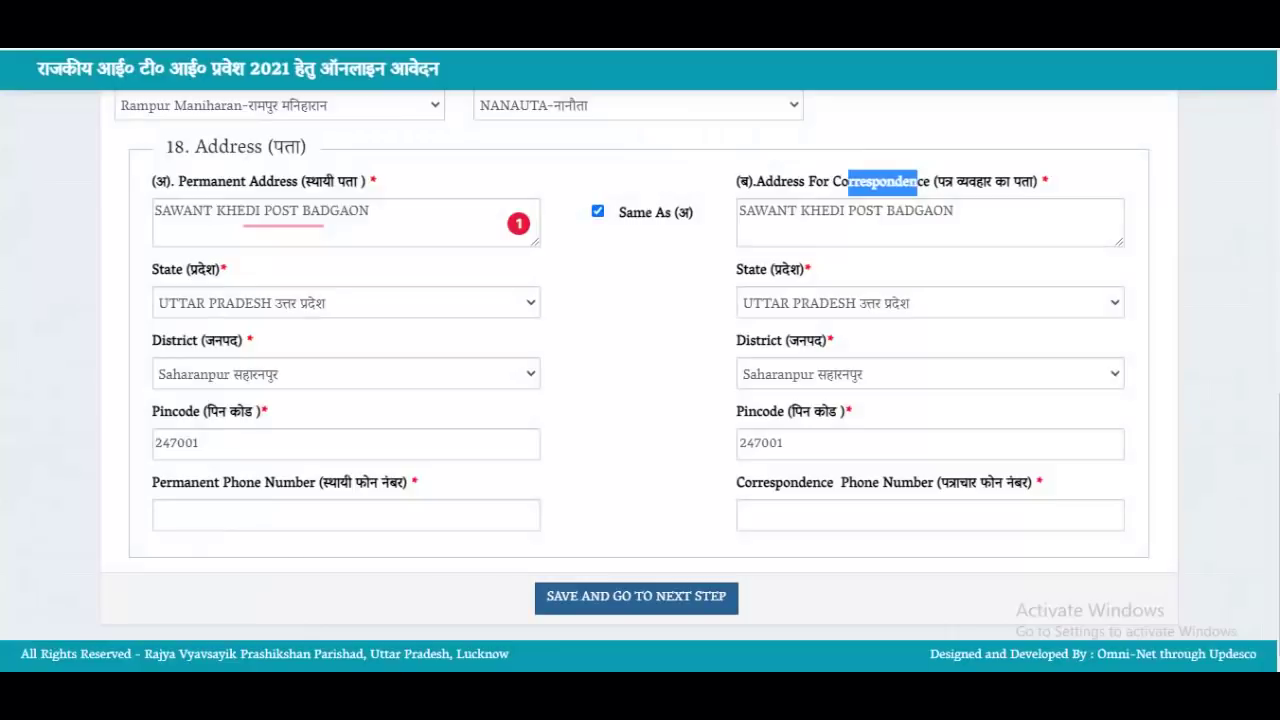
pyautogui.click(636, 597)
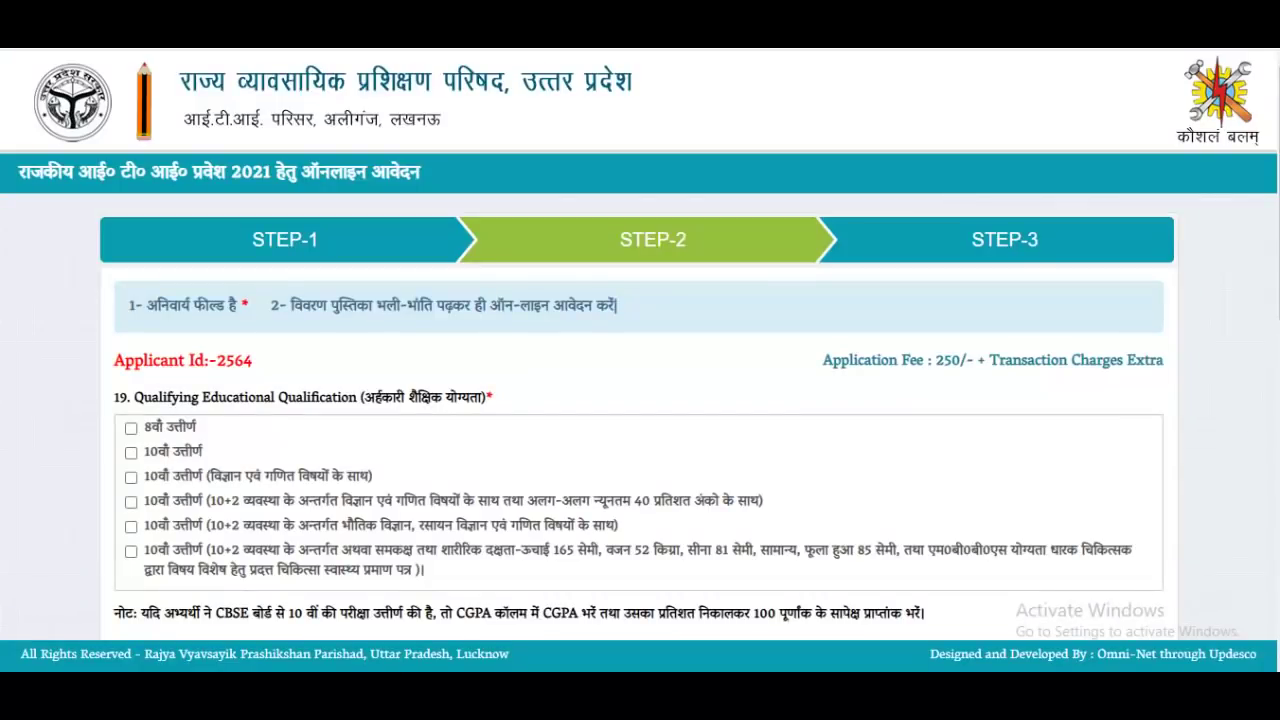
# Tick the 8th pass, 10th pass, 10th science-maths and 10+2 science-maths boxes
pyautogui.scroll(-2, 640, 400)
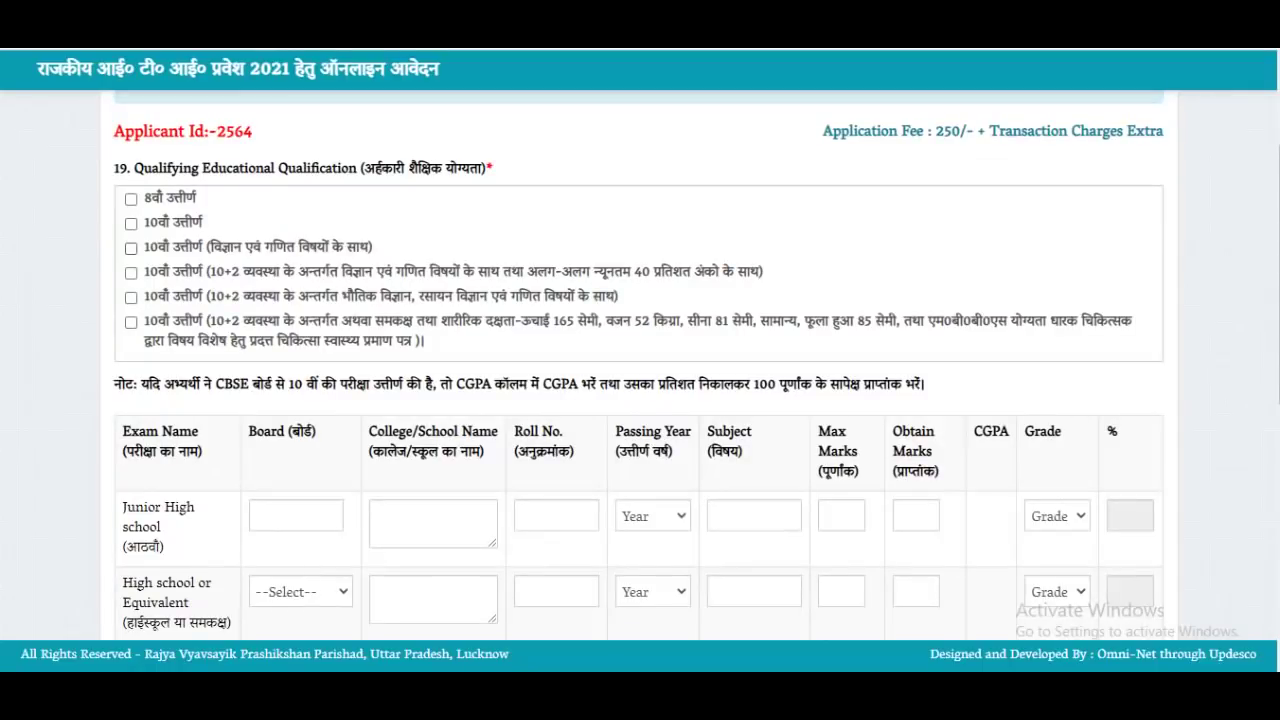
pyautogui.click(131, 199)
pyautogui.click(131, 224)
pyautogui.click(131, 248)
pyautogui.click(131, 273)
pyautogui.scroll(-2, 640, 365)
pyautogui.scroll(-2, 640, 365)
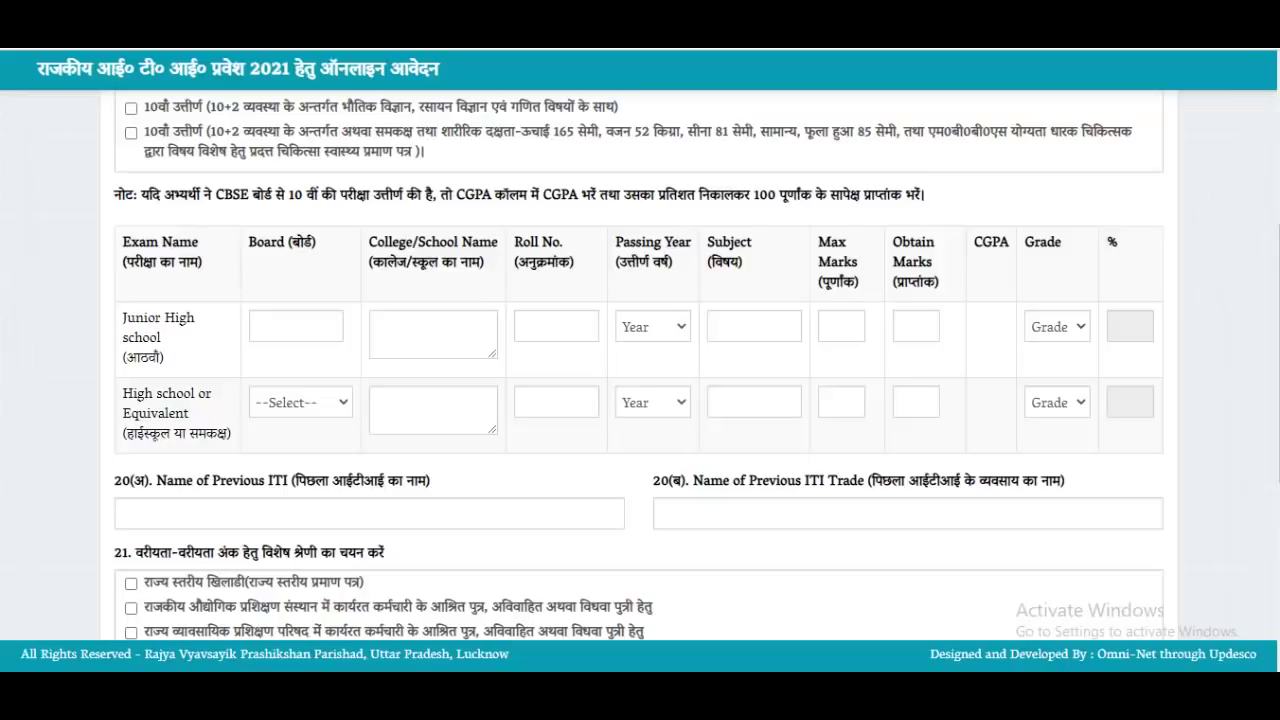
pyautogui.click(296, 326)
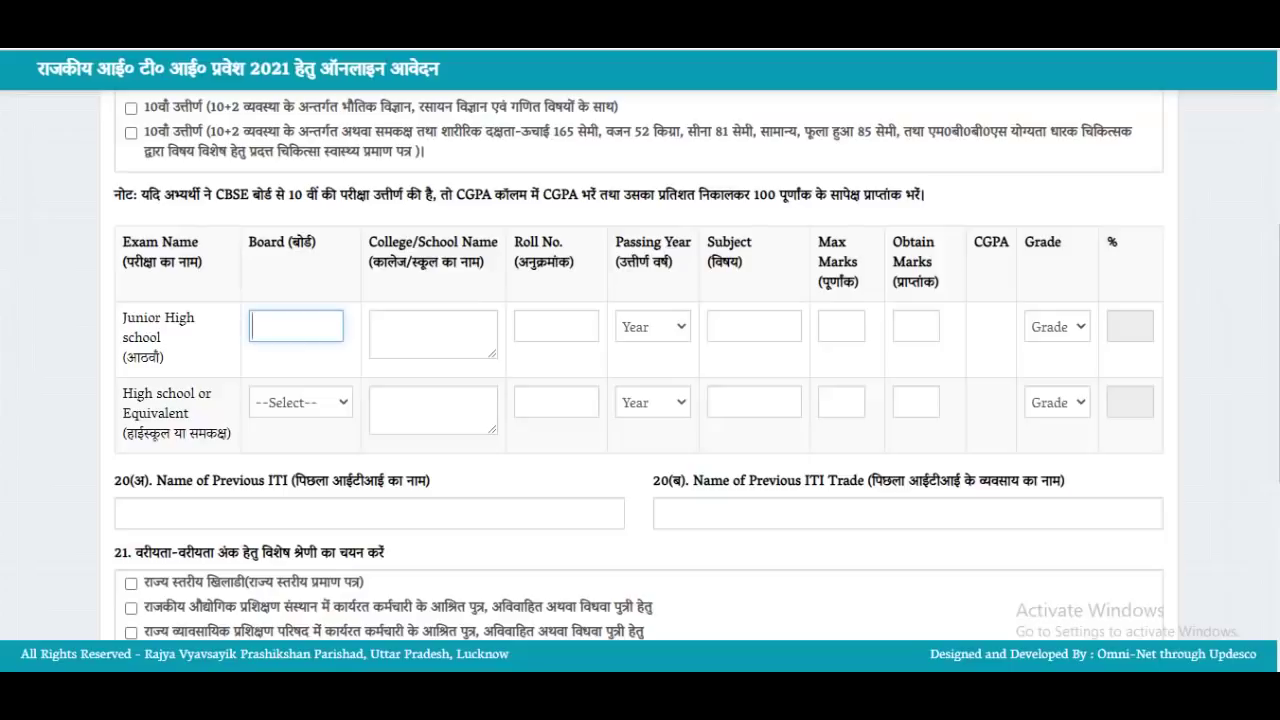
# Enter the Junior High board as 'RCP Inter Collage' and reuse it as the college name
pyautogui.write('RCP')
pyautogui.write('Inter Collage')
pyautogui.press('Tab')
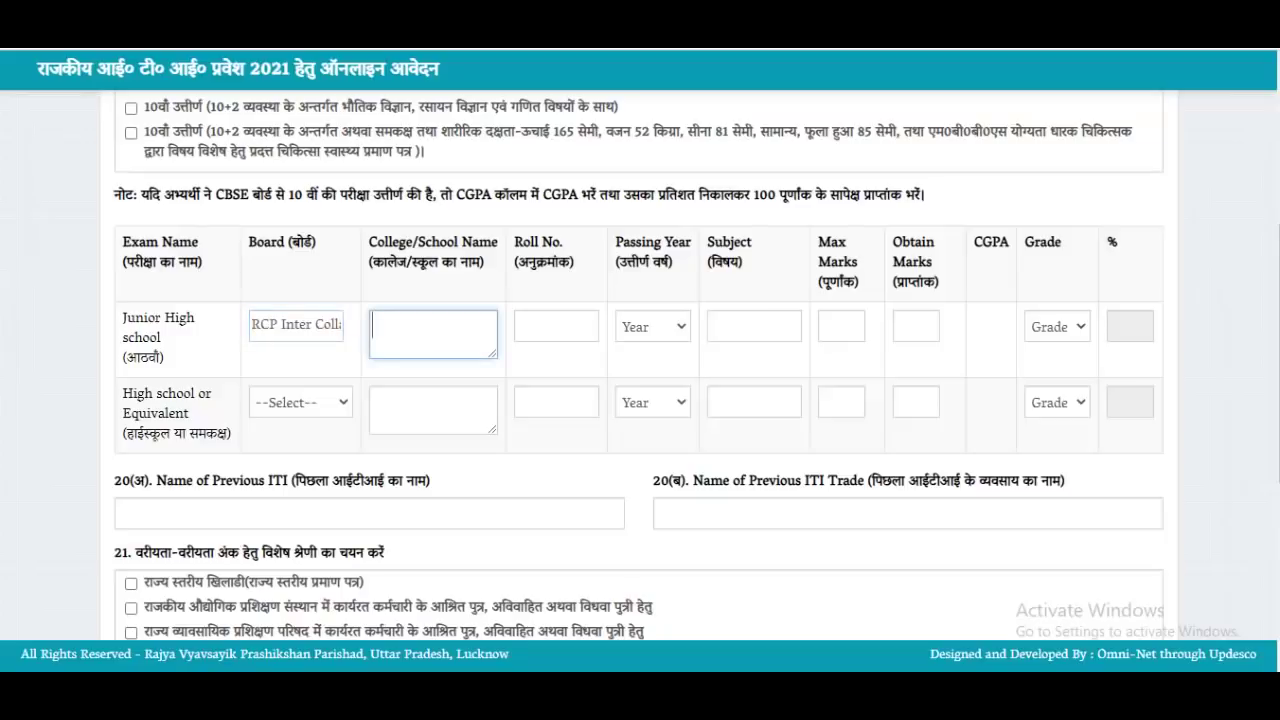
pyautogui.click(316, 324)
pyautogui.hotkey('ctrl', 'a')
pyautogui.hotkey('ctrl', 'c')
pyautogui.press('Tab')
pyautogui.hotkey('ctrl', 'v')
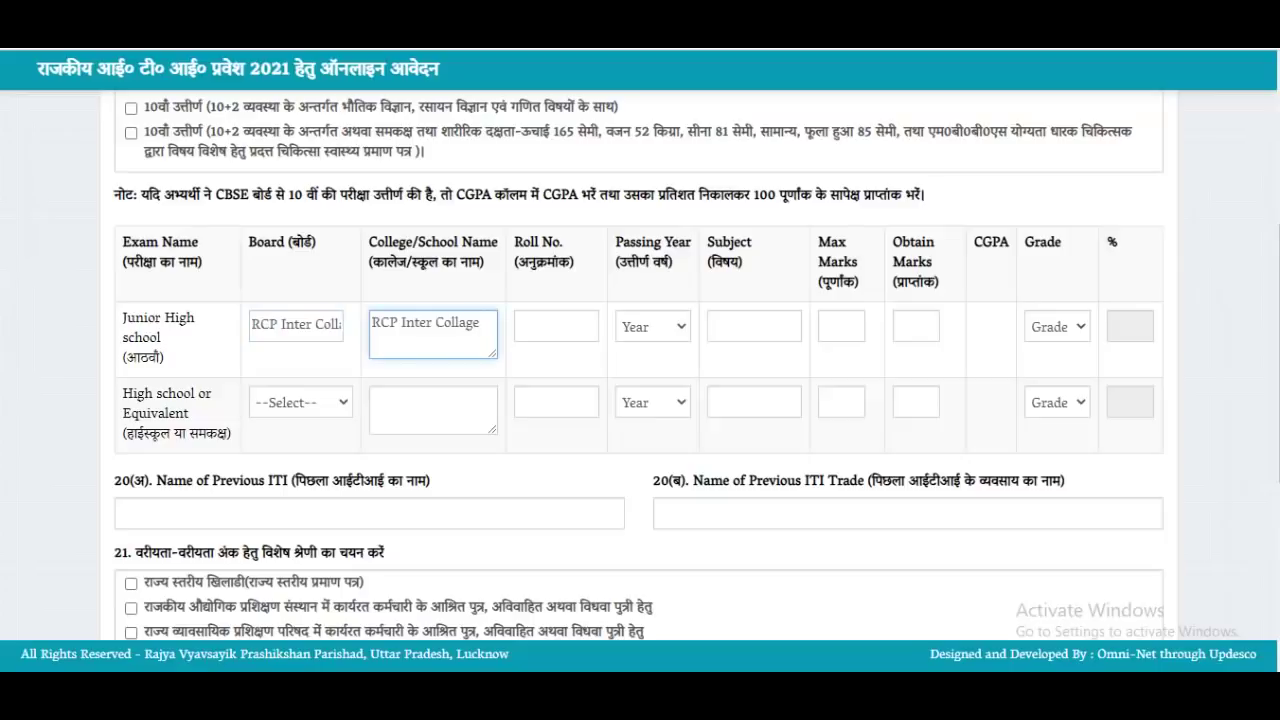
# Enter the Junior High roll number and choose 2008 as the passing year
pyautogui.click(556, 326)
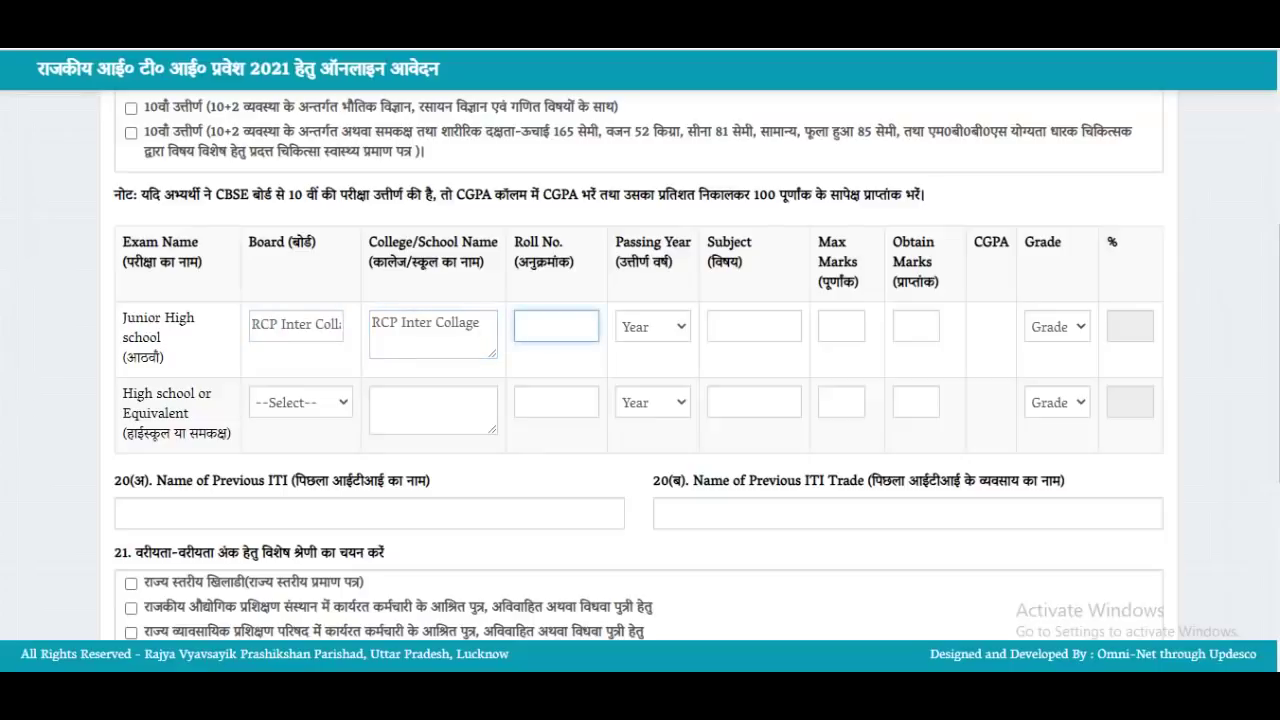
pyautogui.write('89')
pyautogui.click(652, 326)
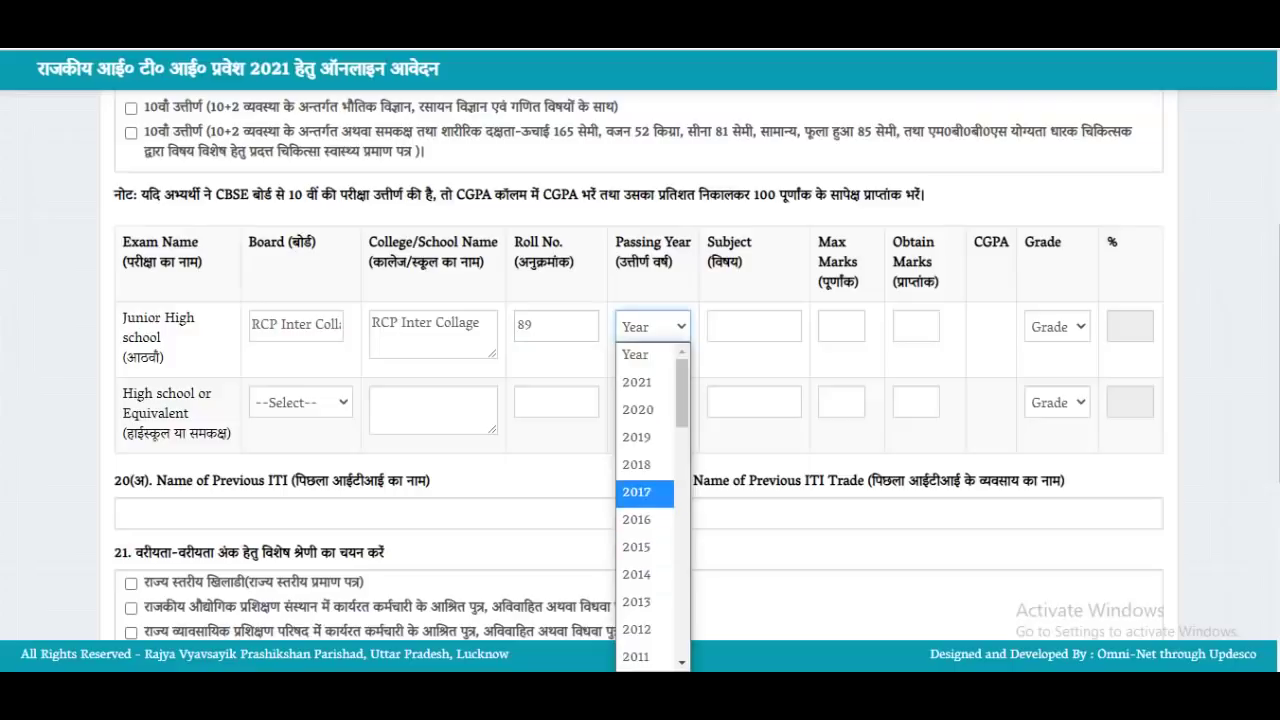
pyautogui.scroll(-2, 645, 467)
pyautogui.scroll(-5, 645, 500)
pyautogui.scroll(5, 645, 500)
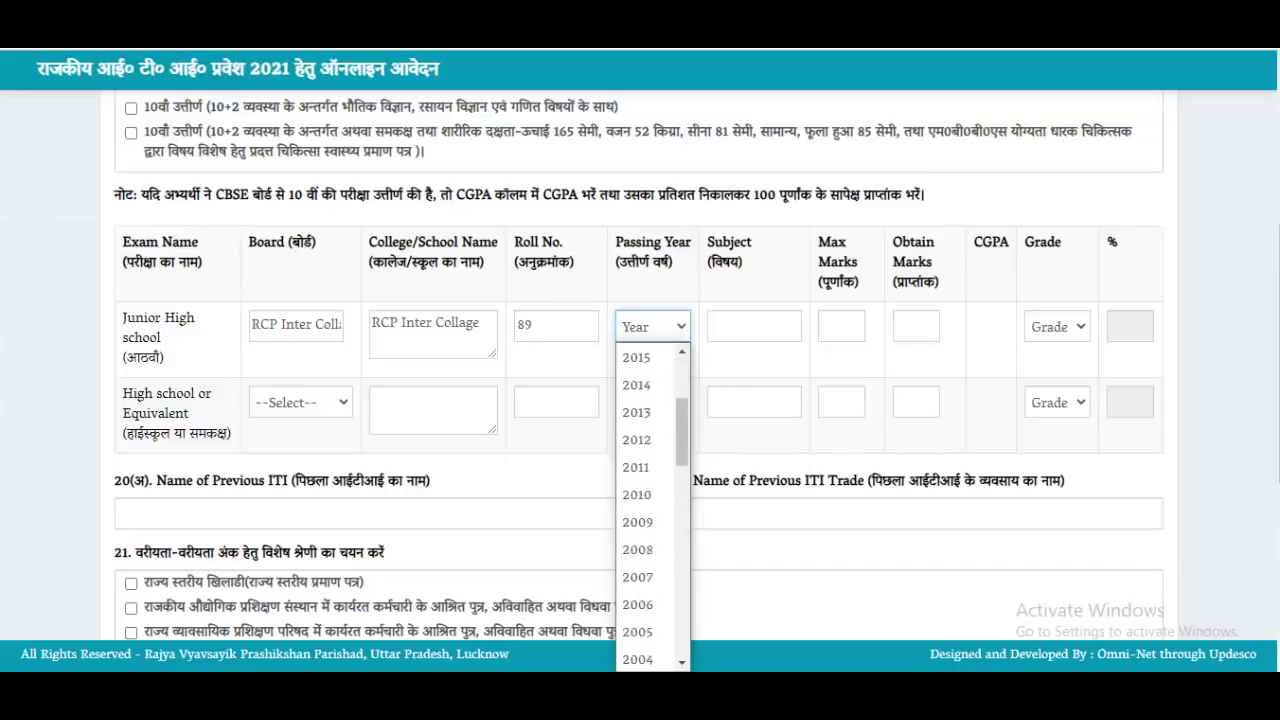
pyautogui.scroll(3, 645, 500)
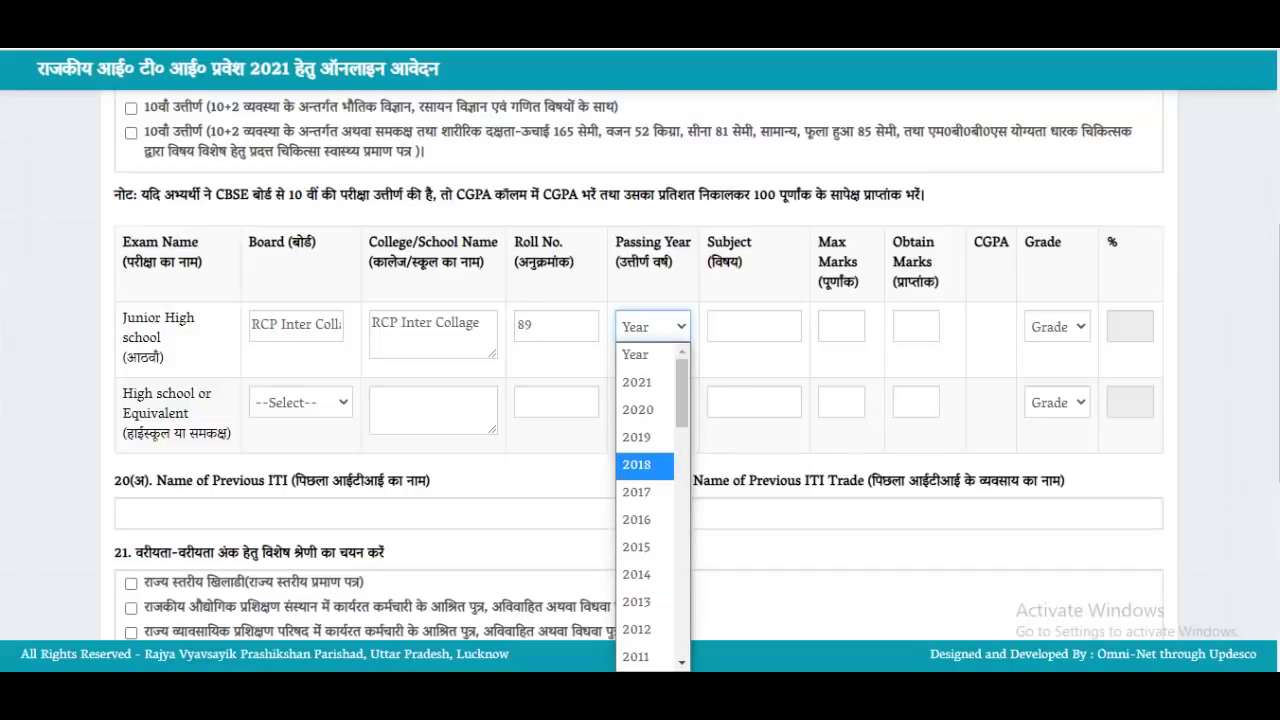
pyautogui.scroll(-3, 645, 495)
pyautogui.click(636, 549)
# Set the Junior High subjects to 'English, Hindi'
pyautogui.press('Tab')
pyautogui.write('A')
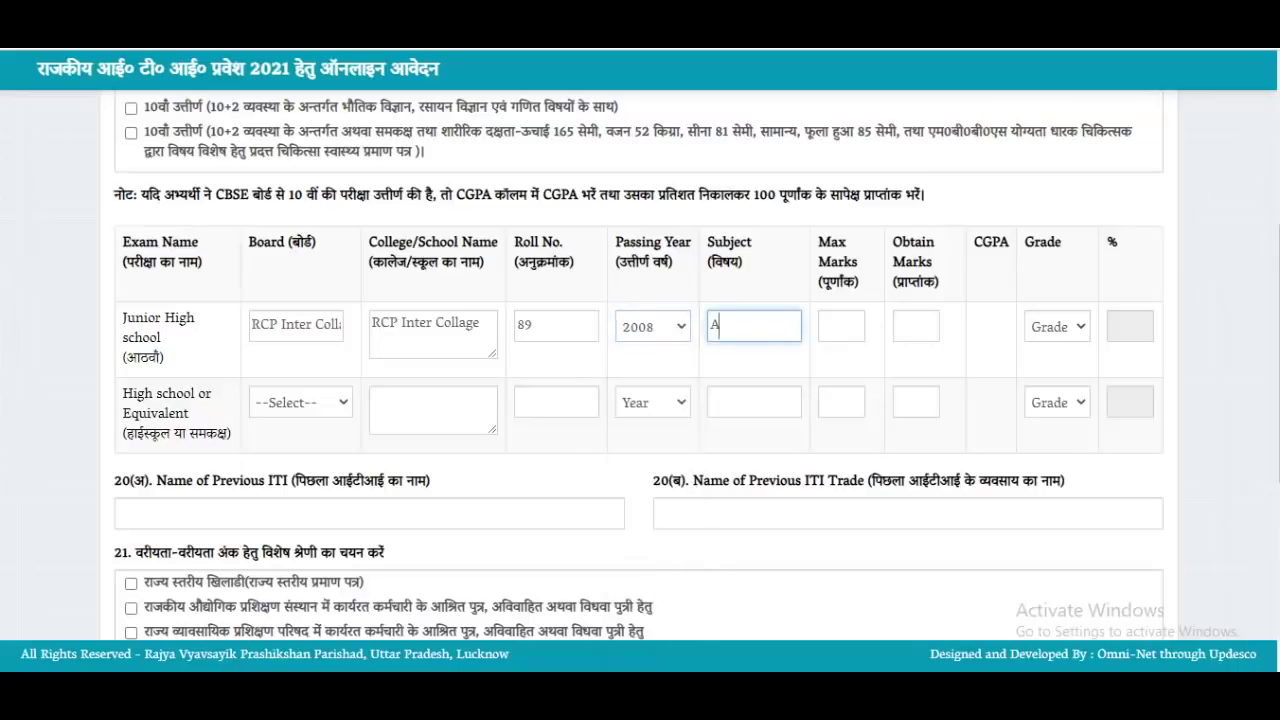
pyautogui.write('ll Subject')
pyautogui.hotkey('ctrl', 'a')
pyautogui.write('Engihs')
pyautogui.press('BackSpace')
pyautogui.press('BackSpace')
pyautogui.press('BackSpace')
pyautogui.write('lish, Hindi')
pyautogui.press('Tab')
# Enter 600 maximum and 587 obtained marks for Junior High, leaving the grade unset
pyautogui.click(841, 326)
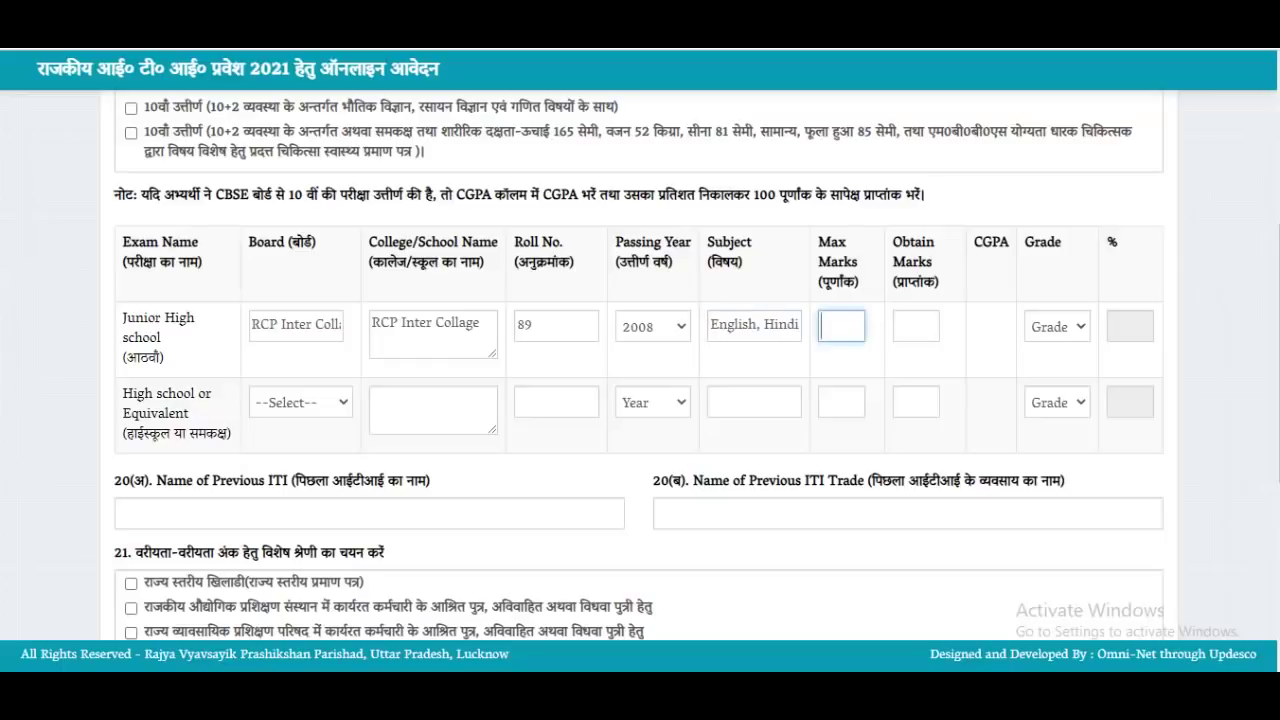
pyautogui.write('600')
pyautogui.click(916, 326)
pyautogui.write('587')
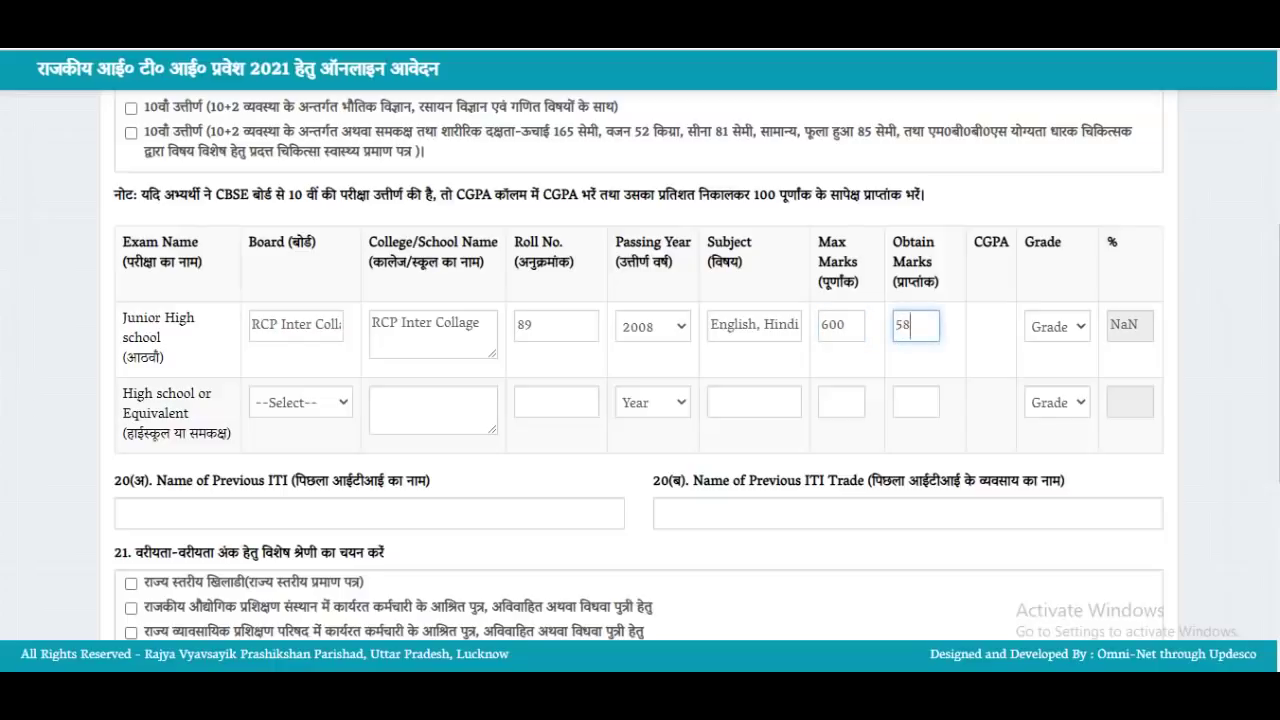
pyautogui.click(1056, 326)
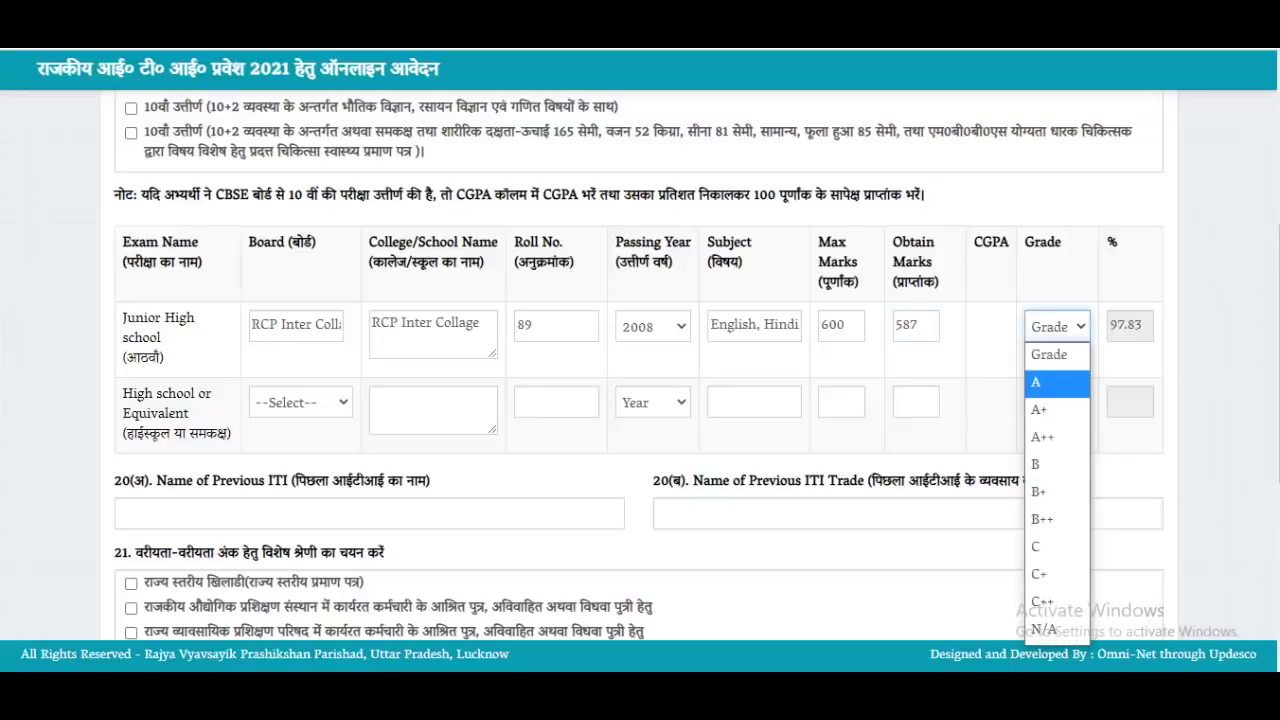
pyautogui.click(1046, 382)
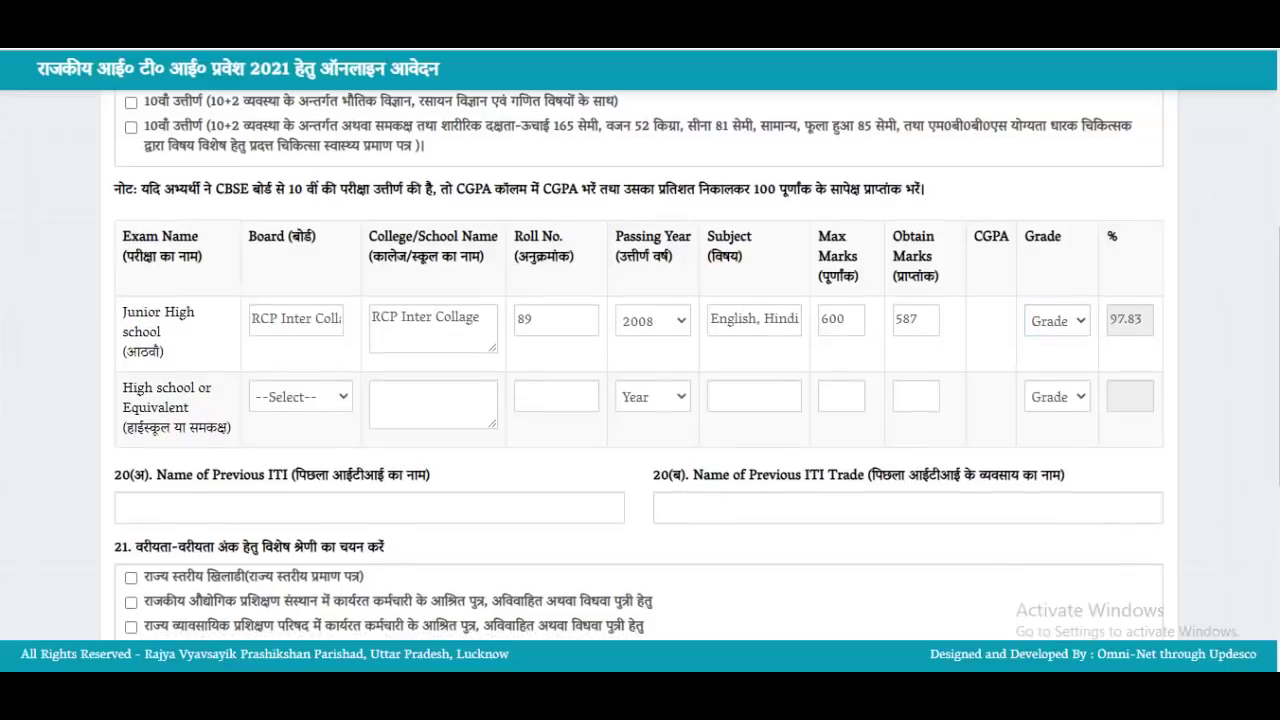
pyautogui.scroll(-1, 640, 370)
pyautogui.click(300, 307)
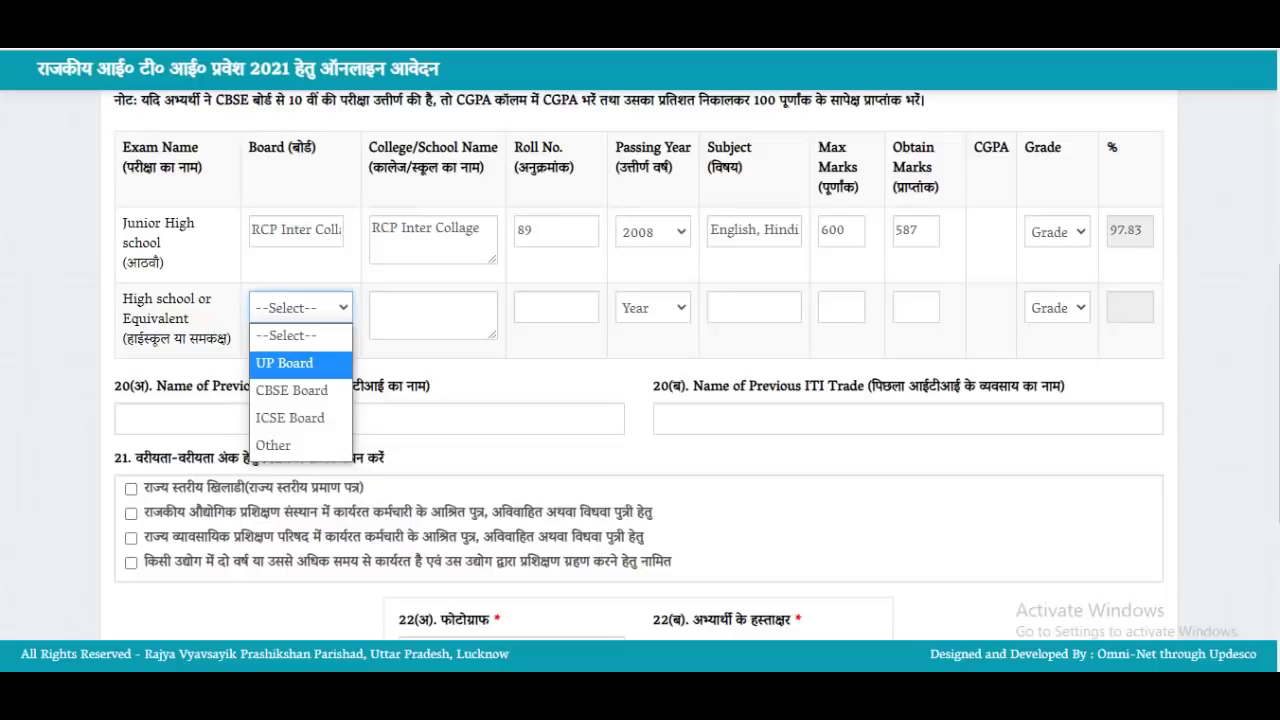
# Fill the High school row with UP Board, RCP Inter Collage, the roll number and year 2012
pyautogui.click(285, 363)
pyautogui.click(433, 315)
pyautogui.click(437, 230)
pyautogui.hotkey('ctrl', 'a')
pyautogui.click(433, 315)
pyautogui.hotkey('ctrl', 'v')
pyautogui.press('Tab')
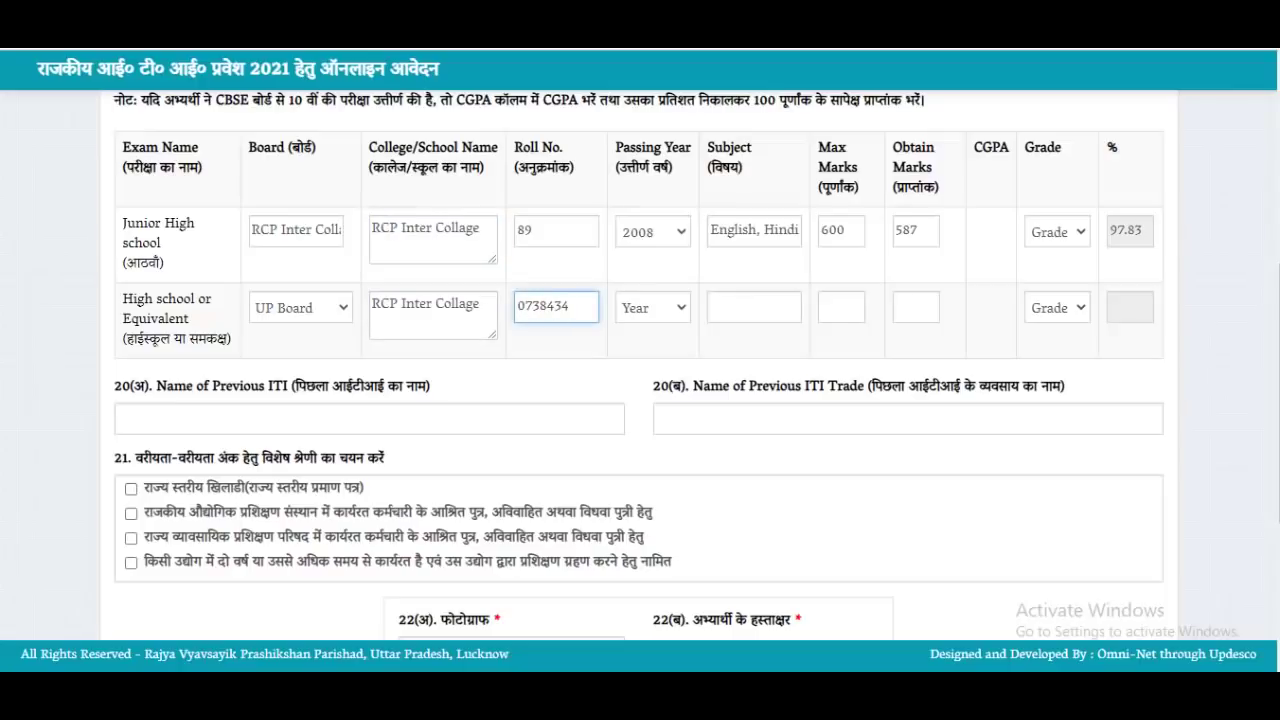
pyautogui.click(652, 307)
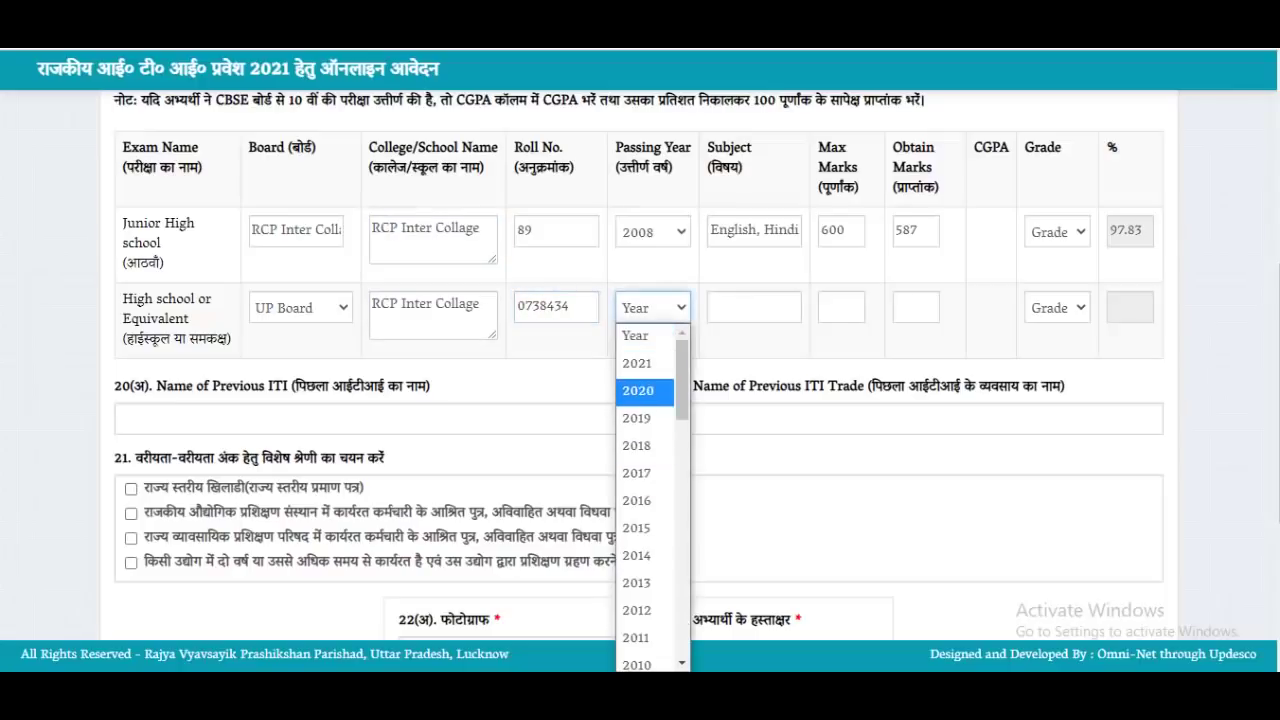
pyautogui.click(640, 610)
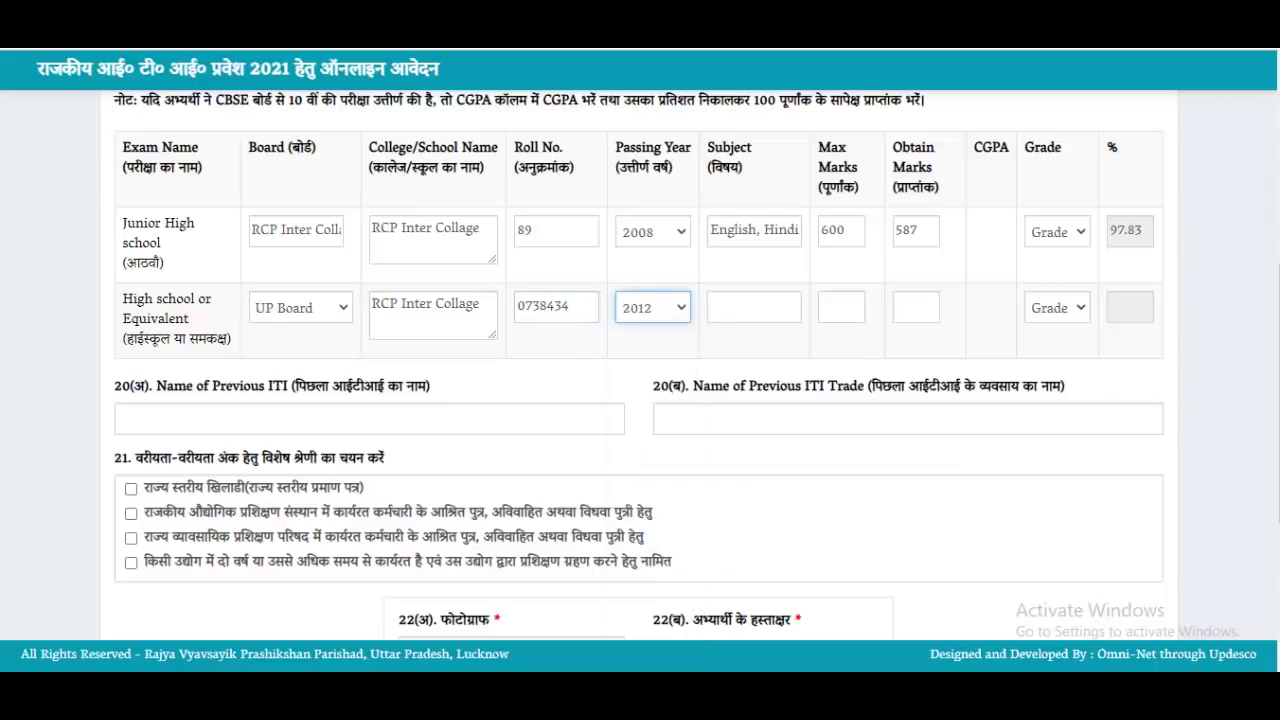
# Enter High school marks of 574 out of 600, giving 95.67%
pyautogui.click(754, 307)
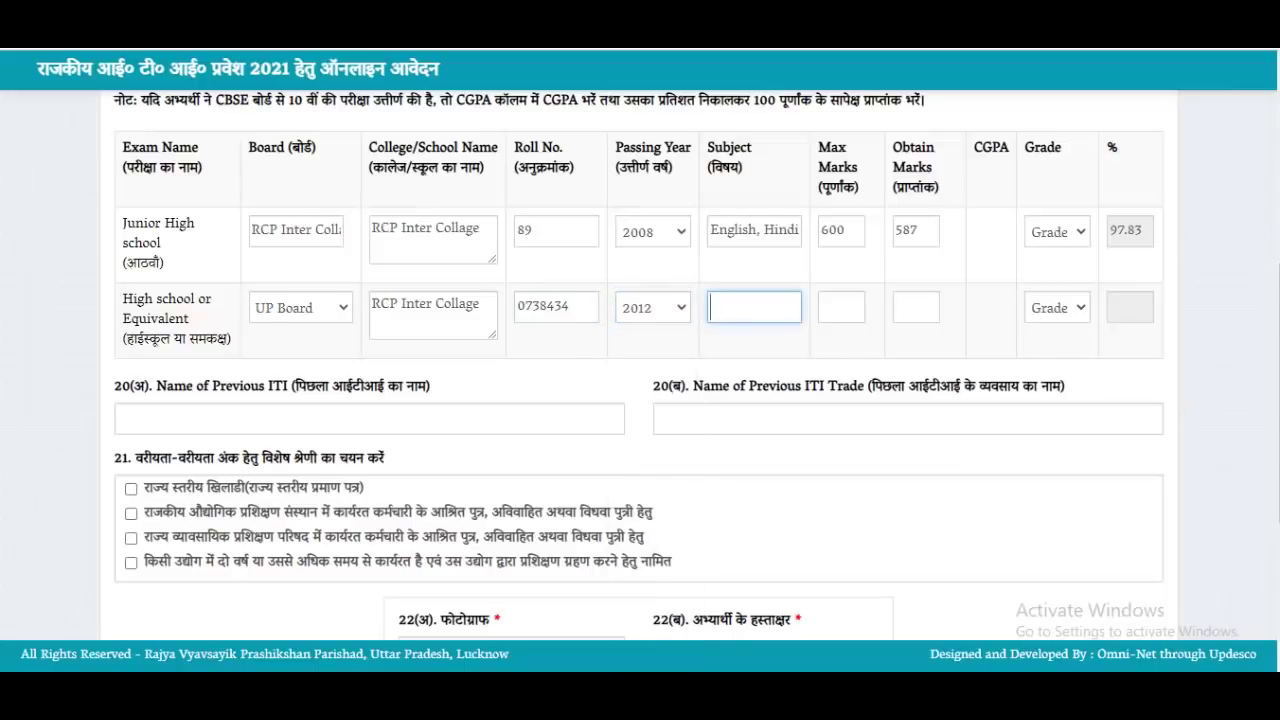
pyautogui.click(841, 307)
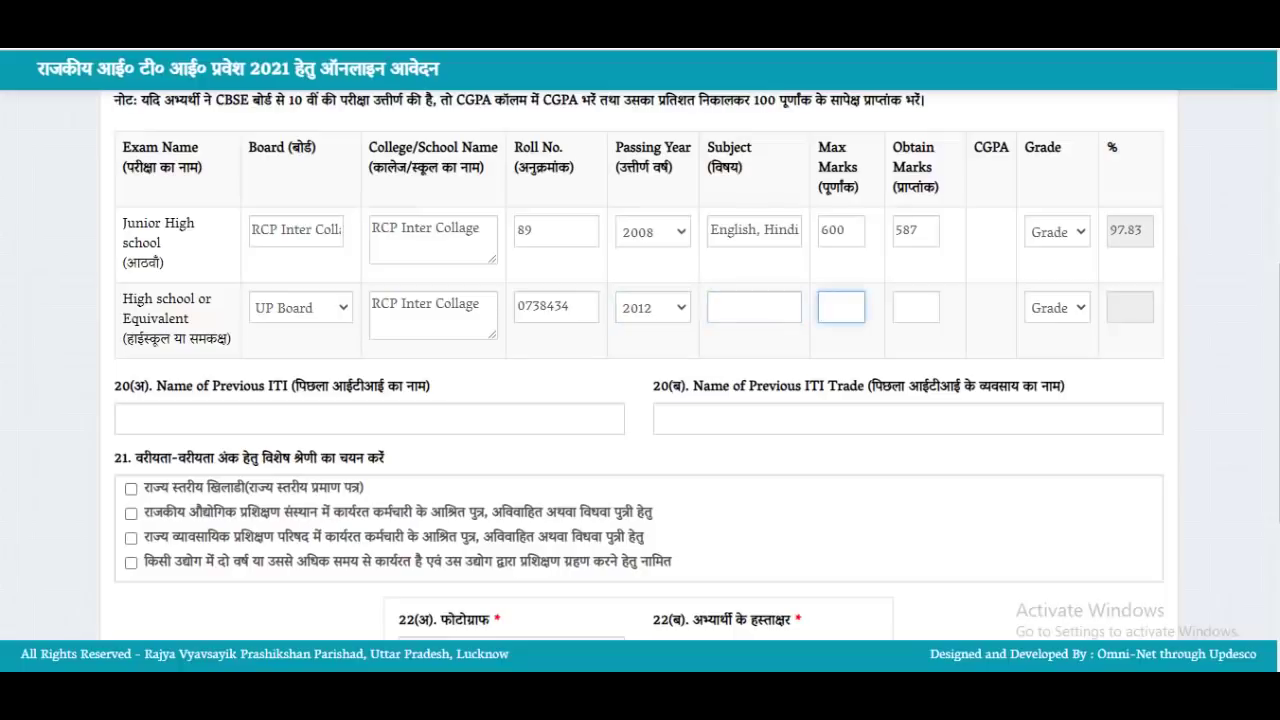
pyautogui.write('600')
pyautogui.click(916, 307)
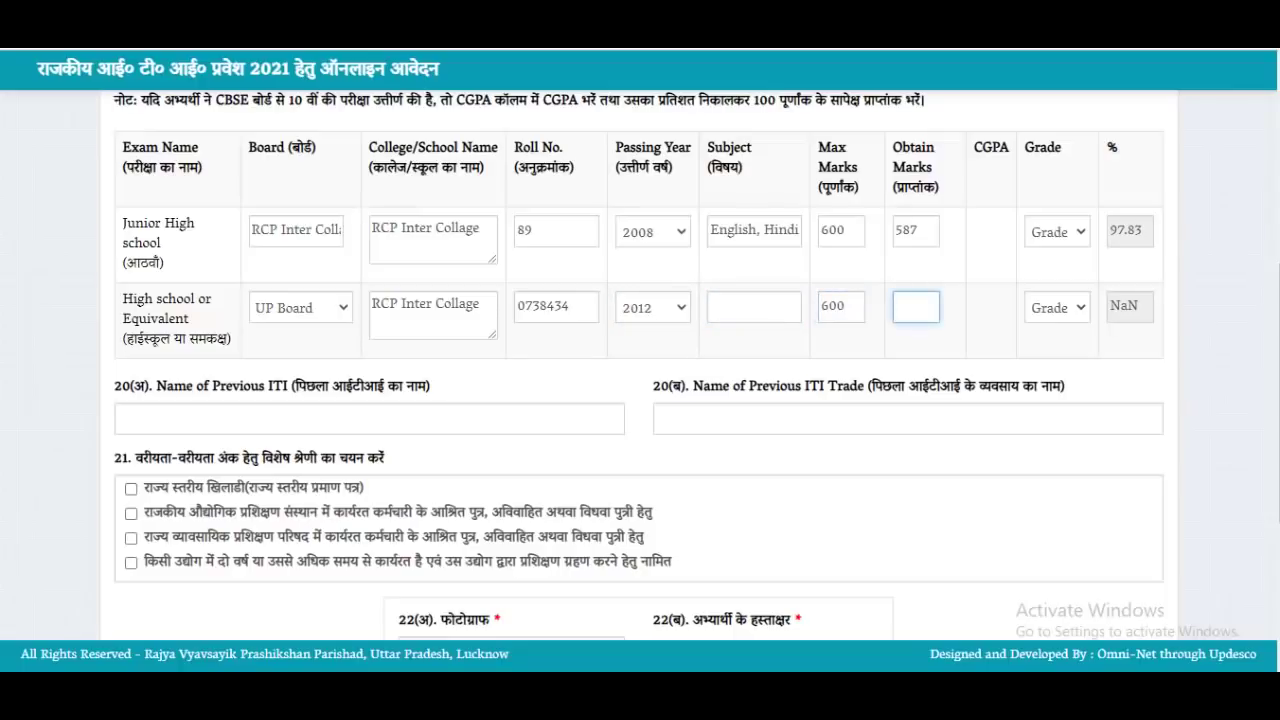
pyautogui.write('8')
pyautogui.press('BackSpace')
pyautogui.write('574')
pyautogui.press('Tab')
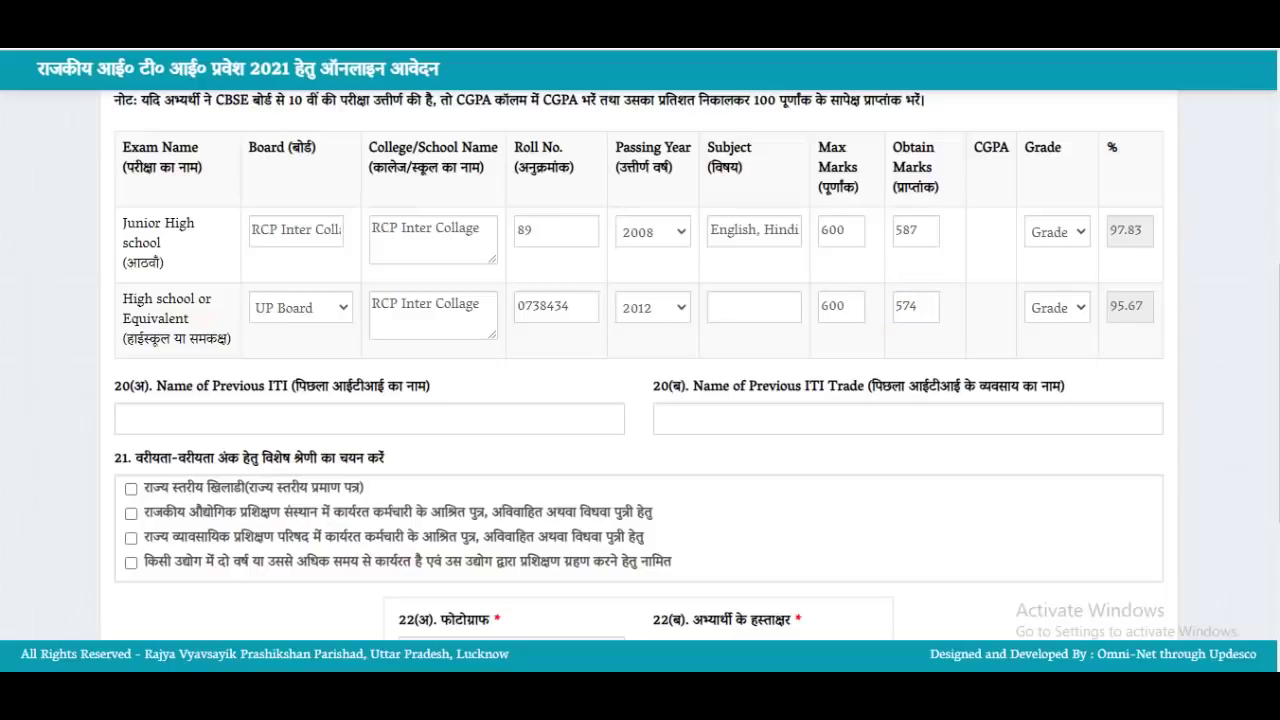
pyautogui.click(369, 419)
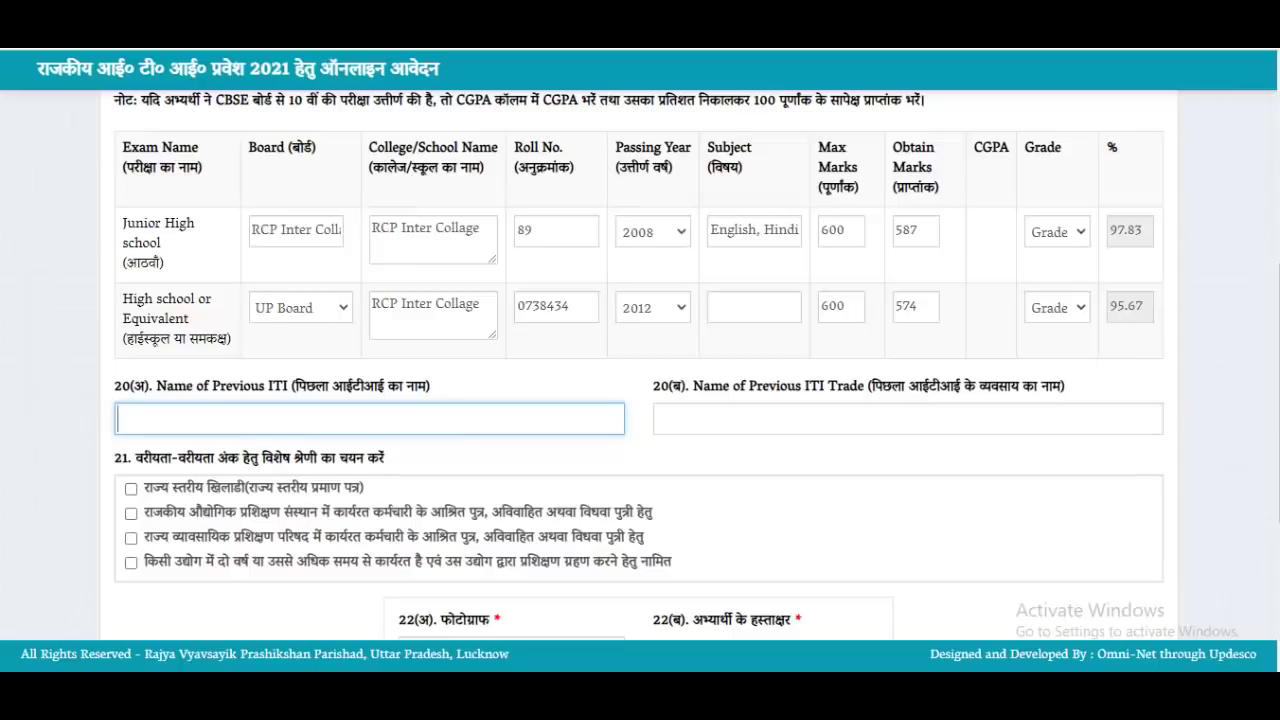
pyautogui.click(907, 419)
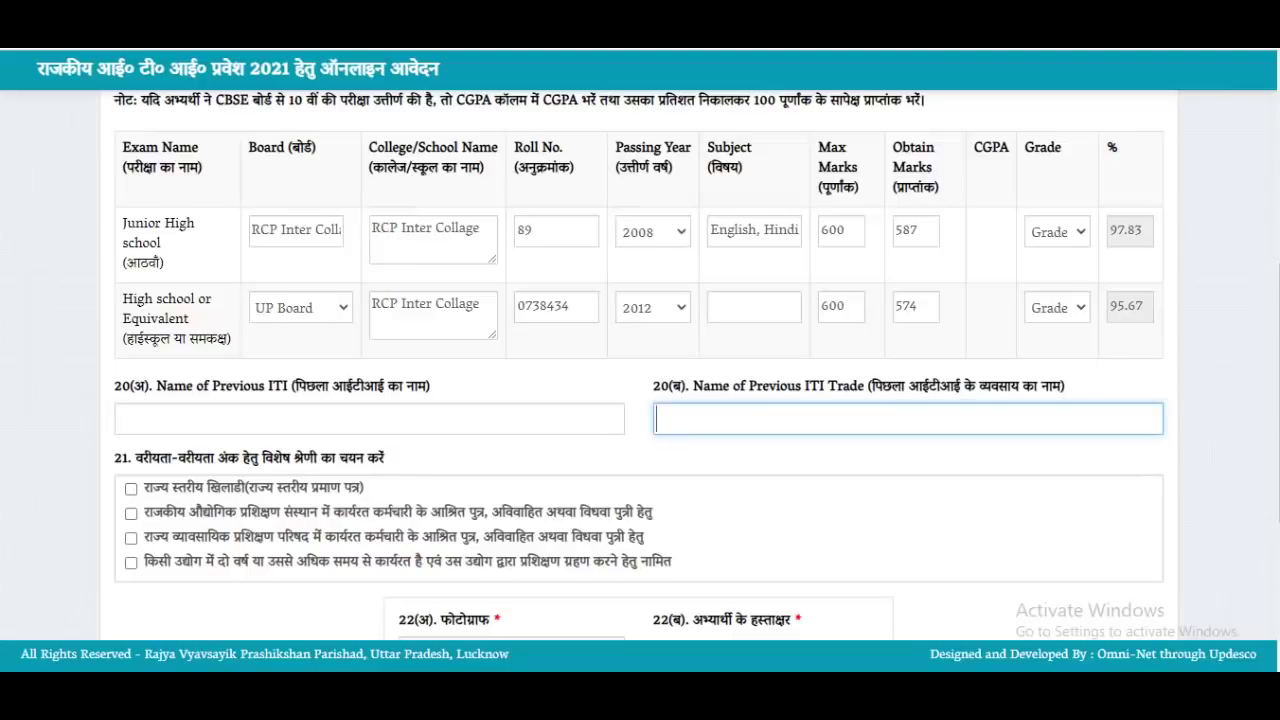
pyautogui.scroll(-1, 640, 366)
pyautogui.scroll(-2, 640, 366)
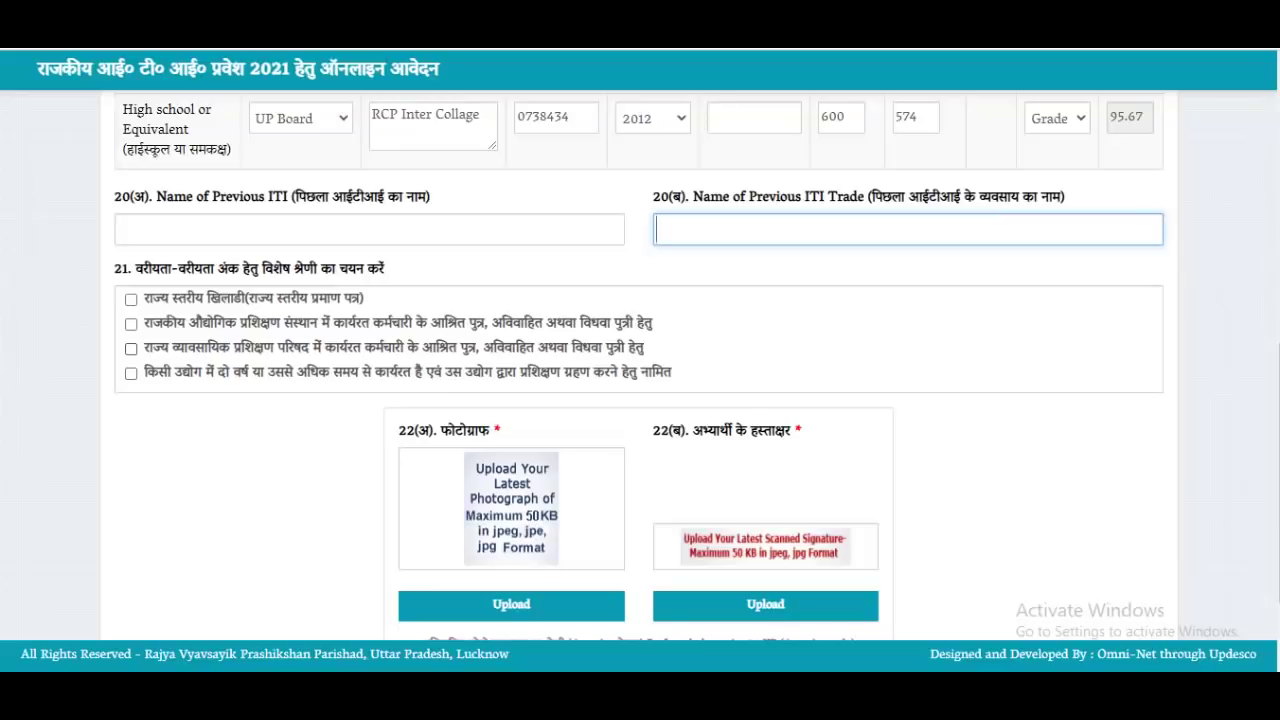
pyautogui.scroll(-3, 640, 366)
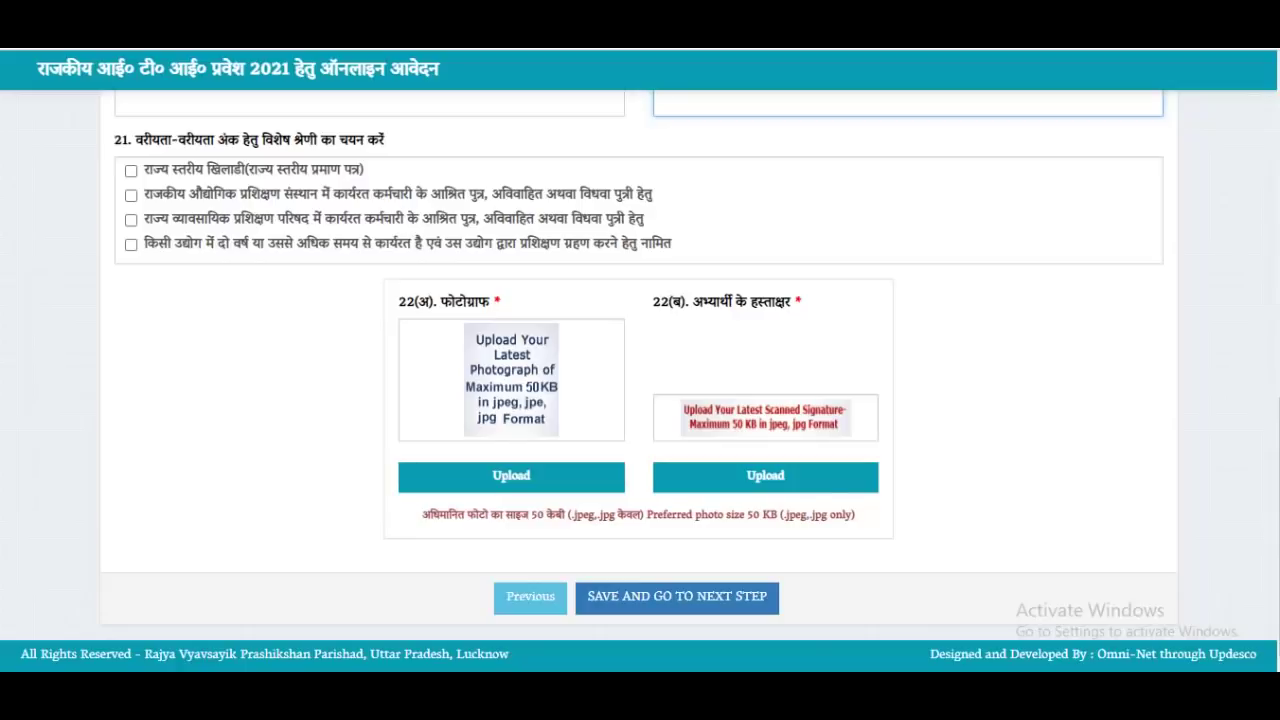
# Upload the applicant's passport photo from the Pictures folder
pyautogui.click(511, 476)
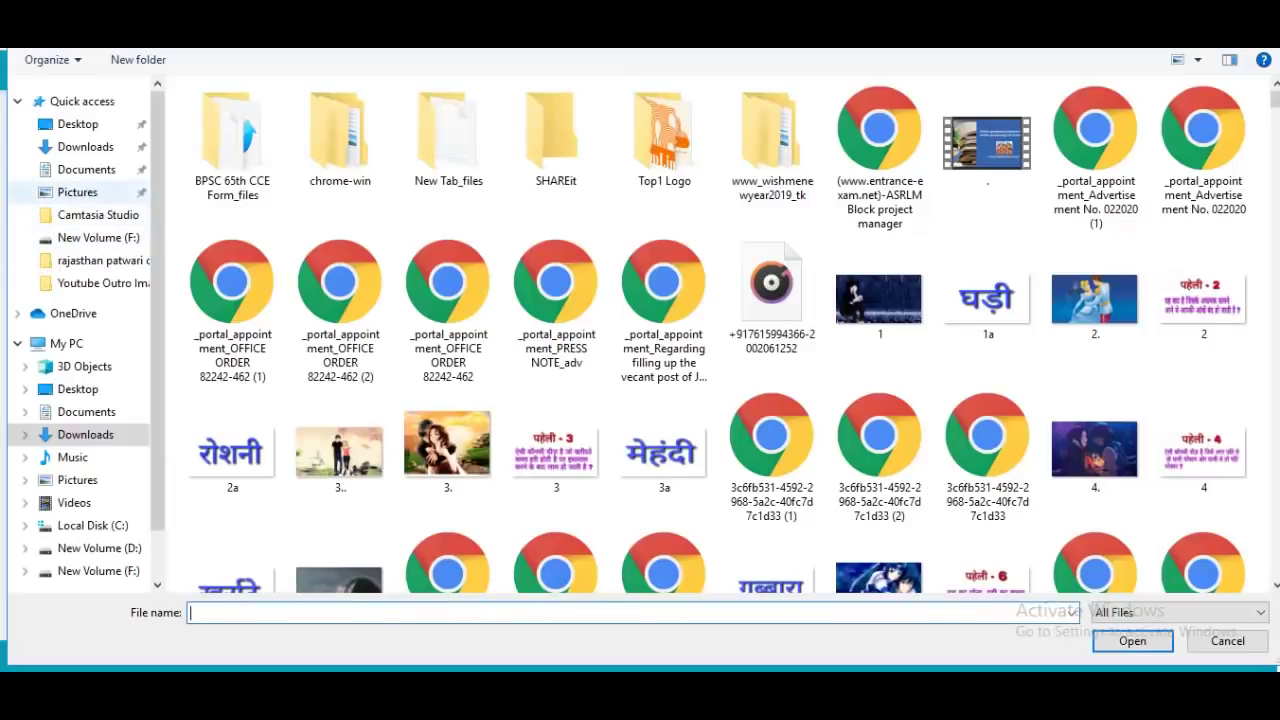
pyautogui.click(78, 192)
pyautogui.click(1203, 260)
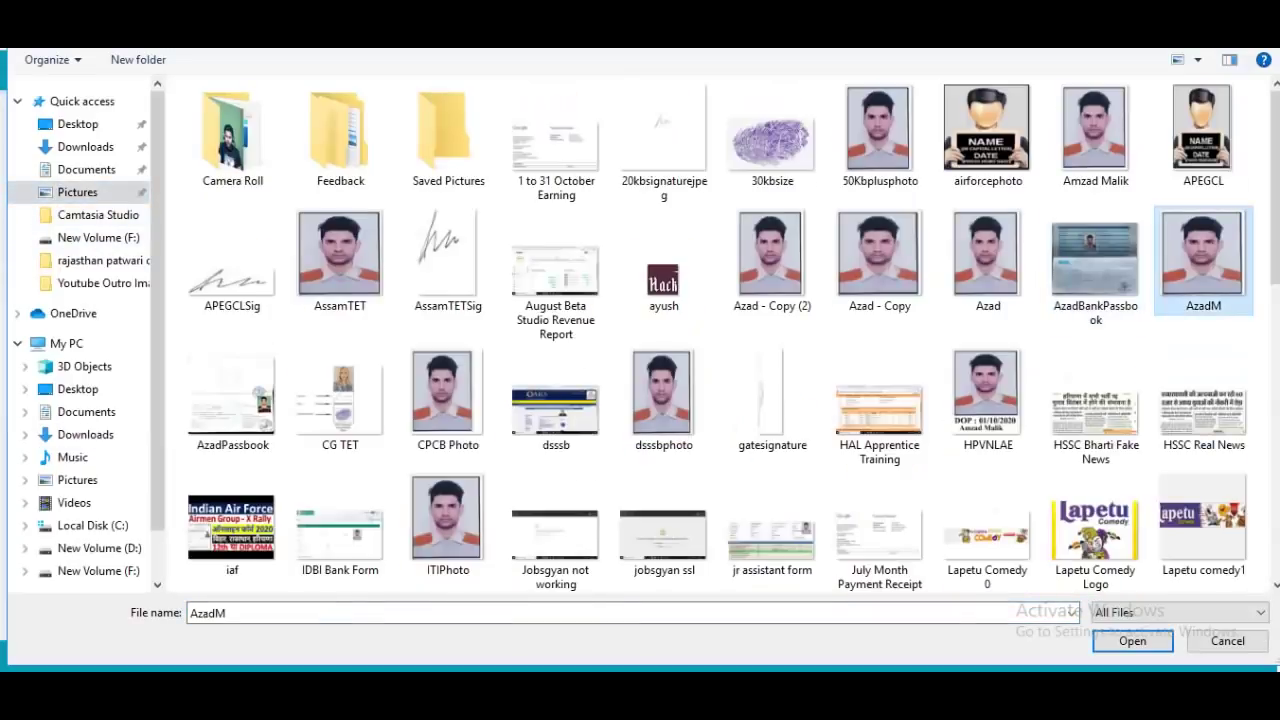
pyautogui.press('Return')
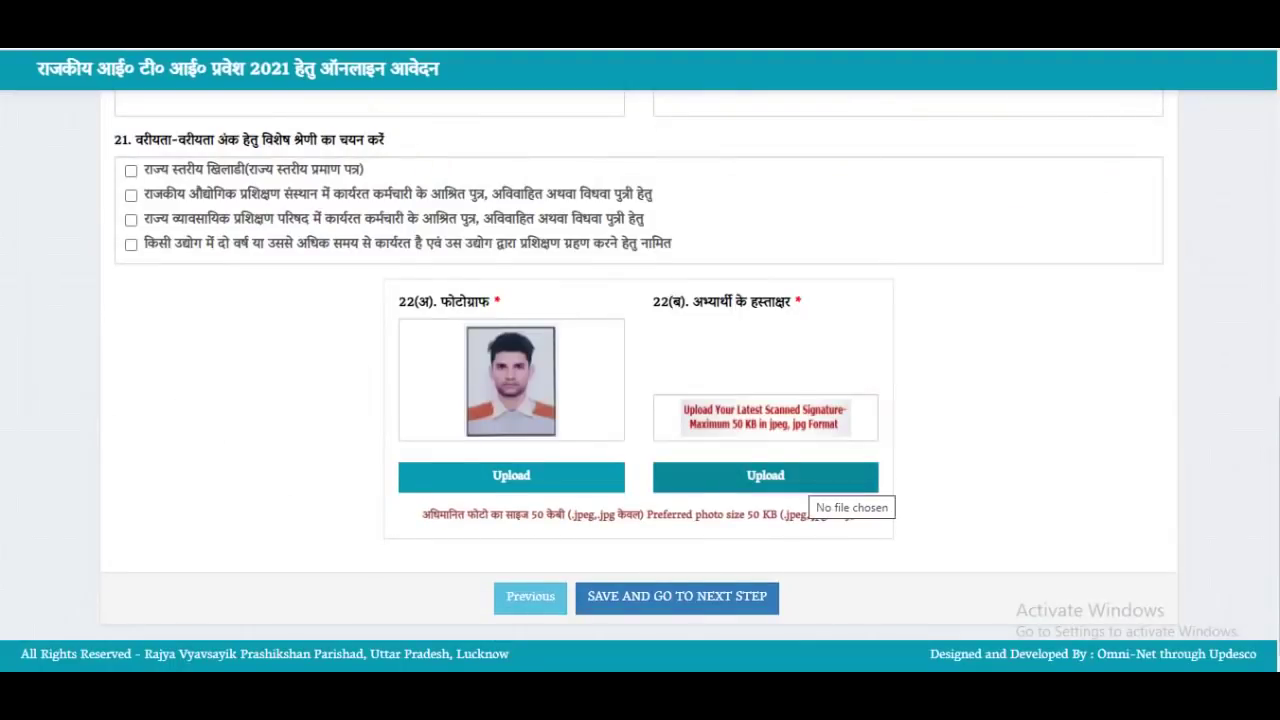
# Upload the signaturerandom image as the applicant's signature
pyautogui.click(765, 476)
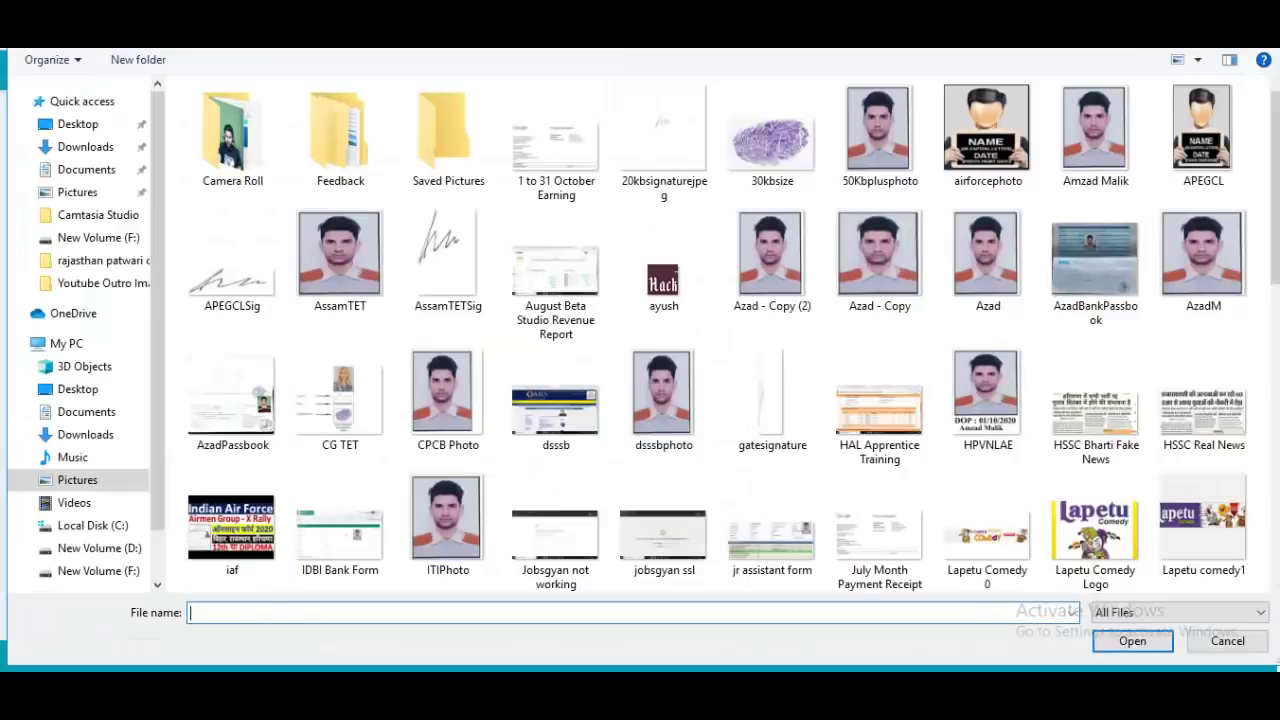
pyautogui.scroll(-10, 715, 330)
pyautogui.click(664, 435)
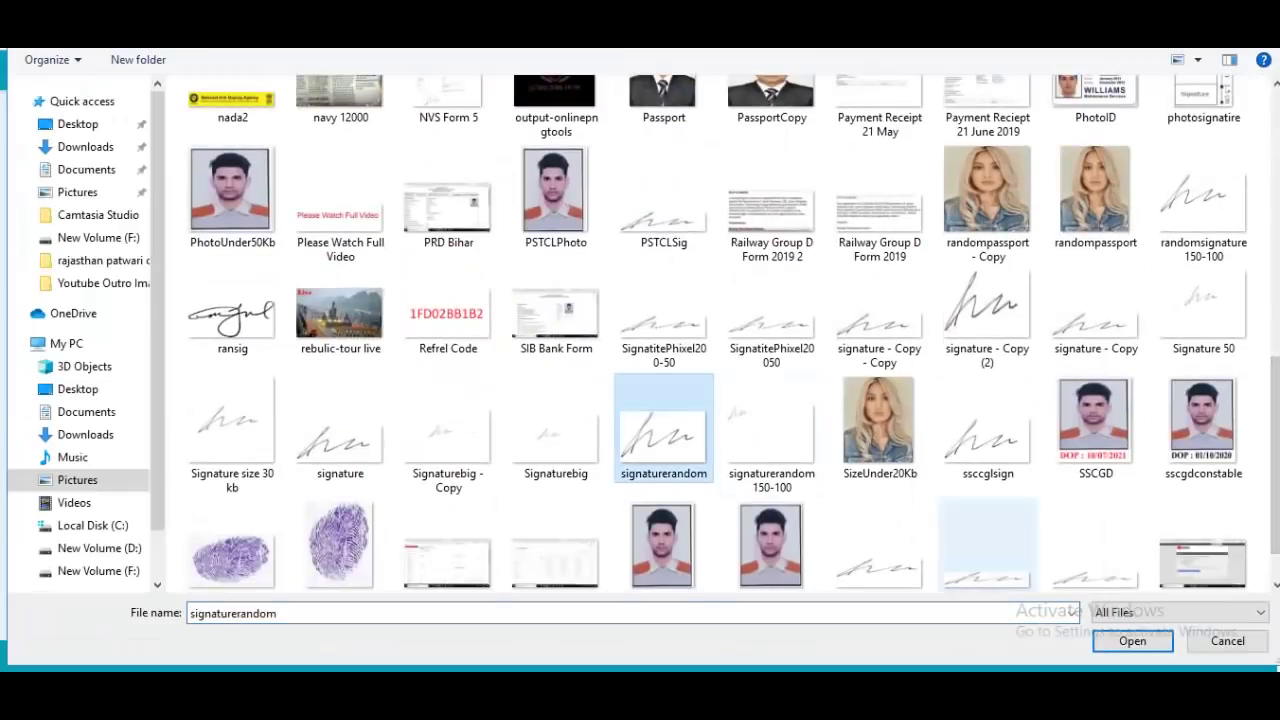
pyautogui.doubleClick(664, 435)
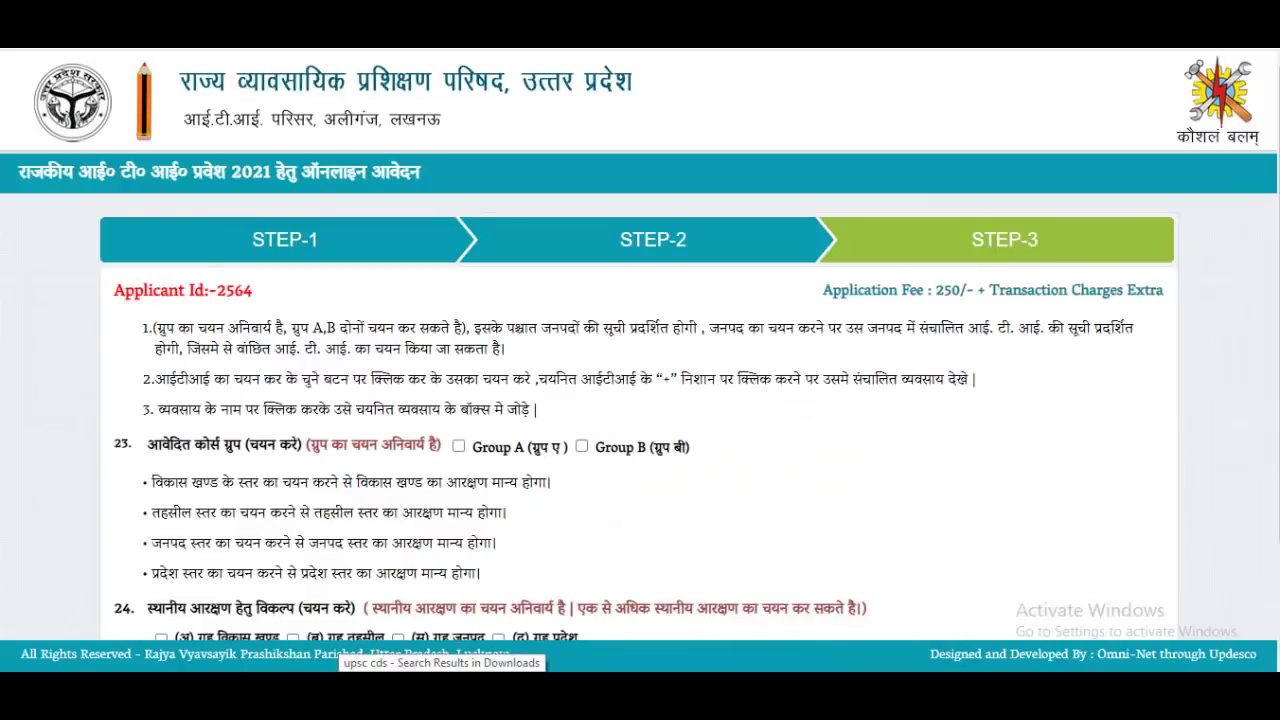
pyautogui.moveTo(155, 328); pyautogui.dragTo(251, 379)
pyautogui.click(251, 379)
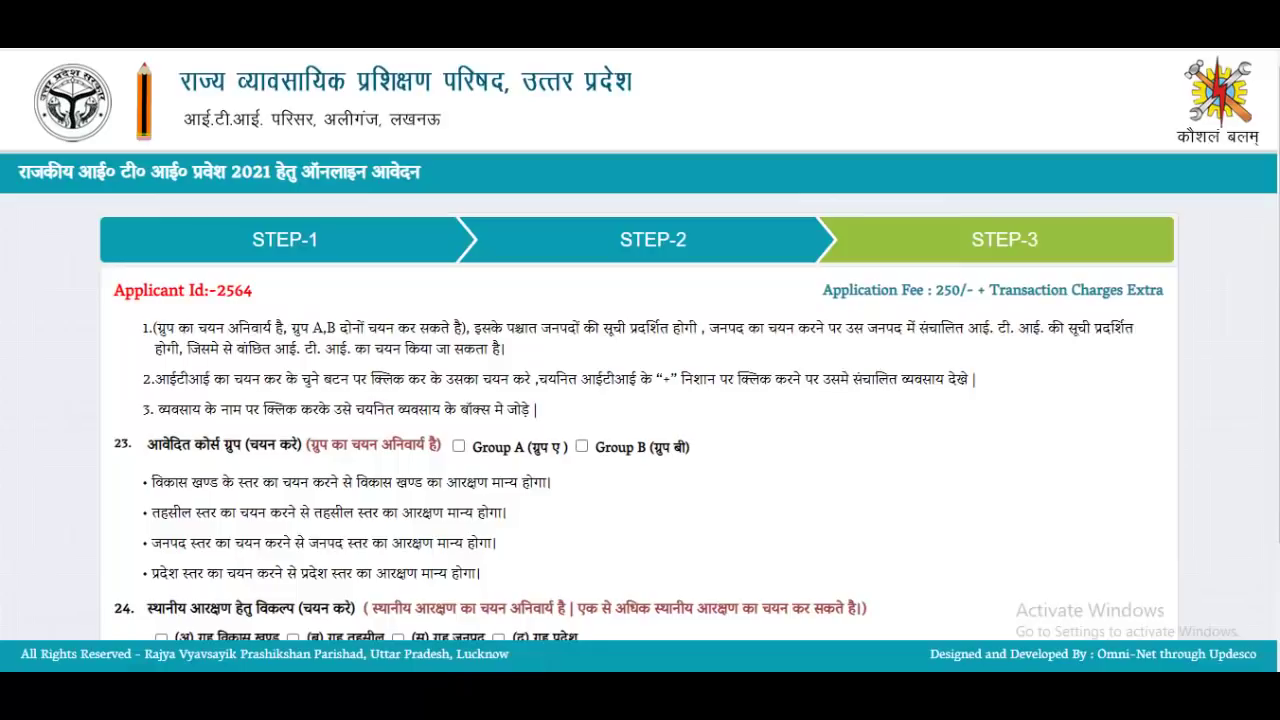